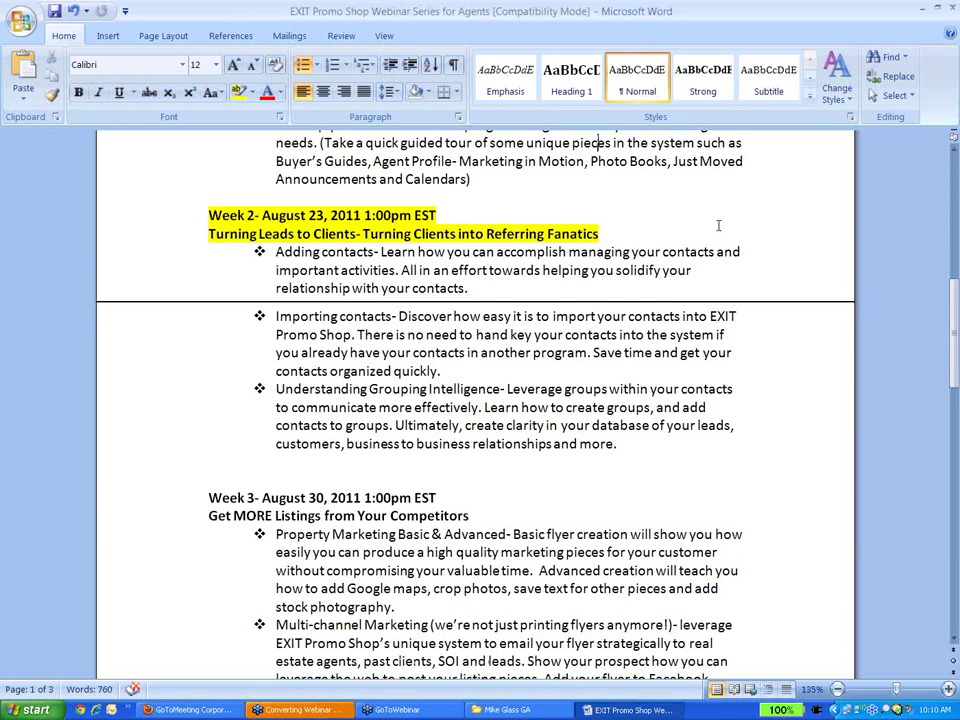
Return to the beginning of the webinar series document to review its title and requirements
key(Up)
key(Up)
key(Up)
key(Up)
key(Up)
key(Up)
key(Up)
key(Up)
key(Up)
key(Up)
key(Up)
key(Up)
key(Up)
key(Up)
key(Up)
key(Up)
key(Up)
key(Up)
key(Up)
key(Up)
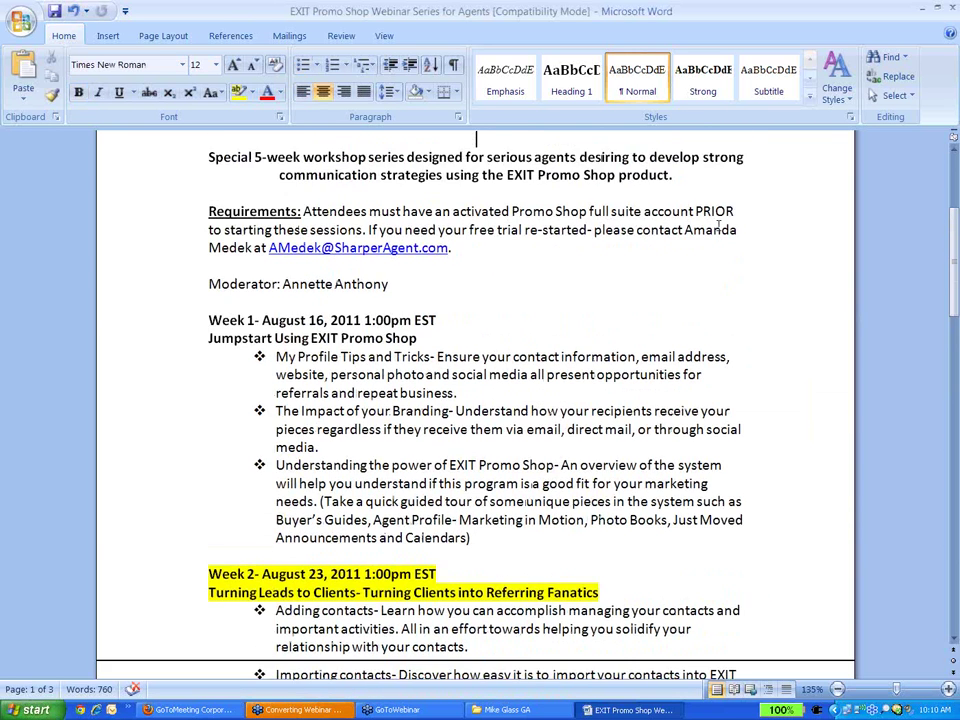
key(Up)
key(Up)
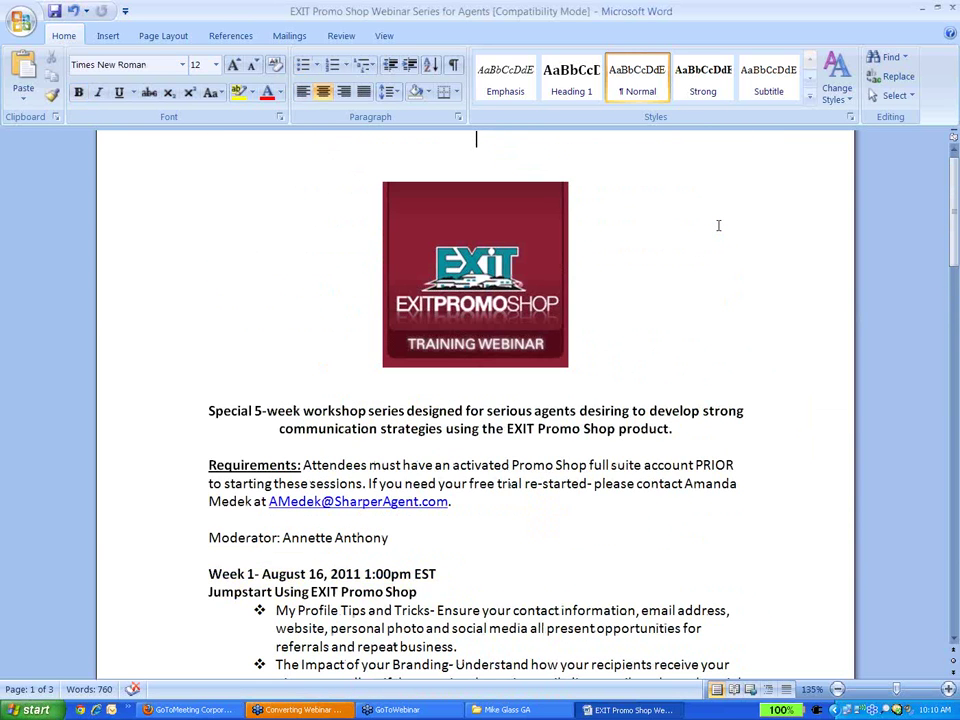
Read through the document's session outlines for Week 1, Week 2 and the start of Week 3
key(Down)
key(Down)
key(Down)
key(Down)
key(Down)
key(Down)
key(Down)
key(Down)
key(Down)
key(Down)
key(Down)
key(Down)
key(Down)
key(Down)
key(Down)
key(Down)
key(Down)
key(Down)
key(Down)
key(Down)
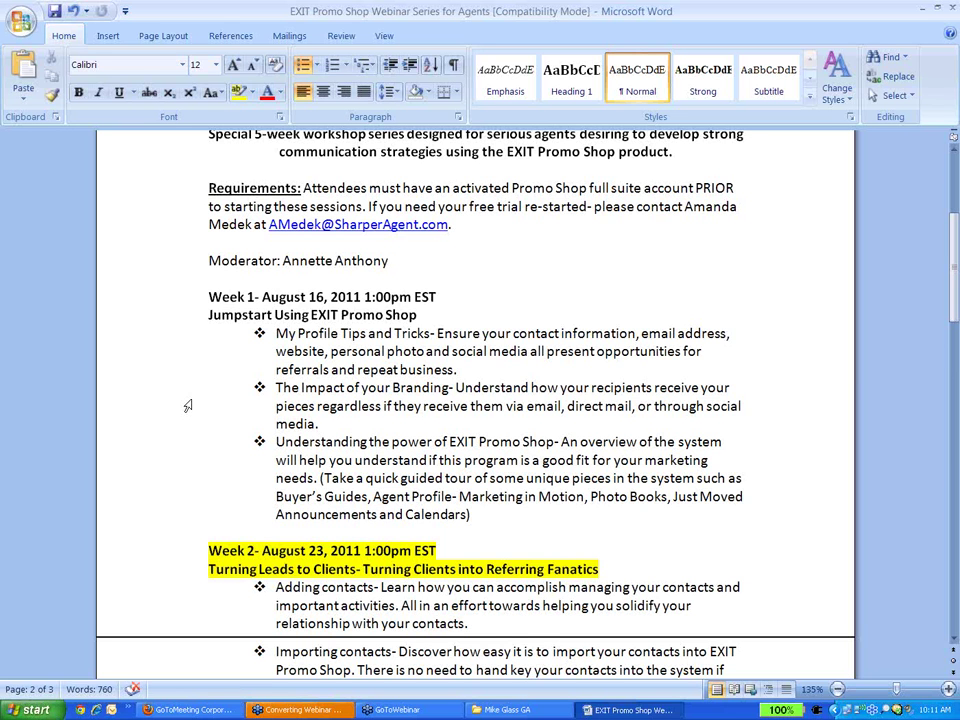
scroll(188, 405, down, 5)
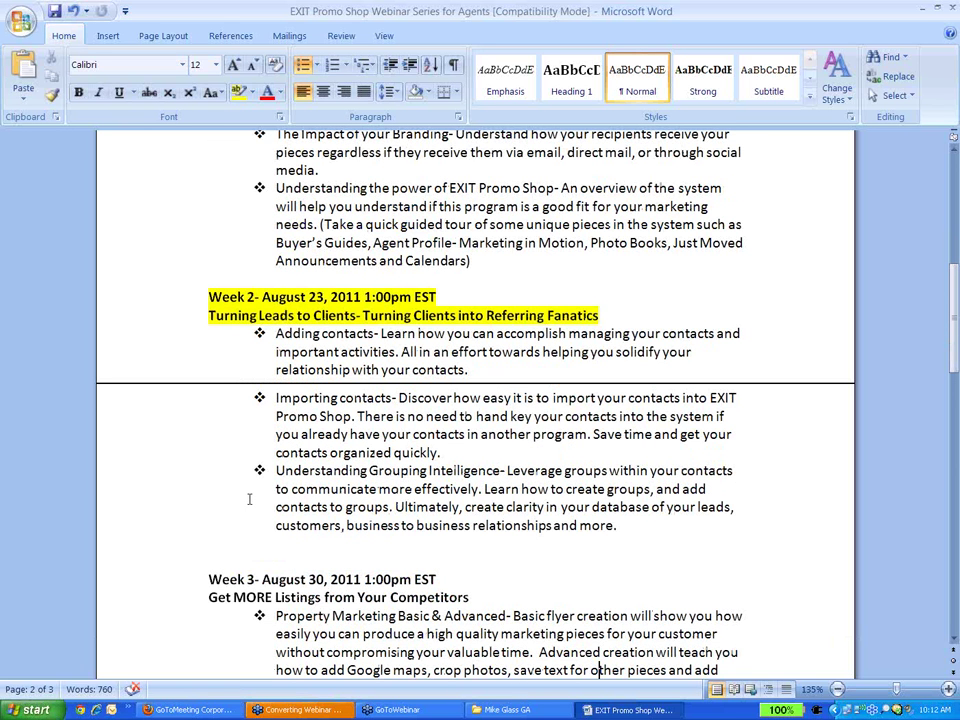
Switch to Exit Promo Shop in Firefox, open the Contact Manager and view its groups and contacts lists
text(l)
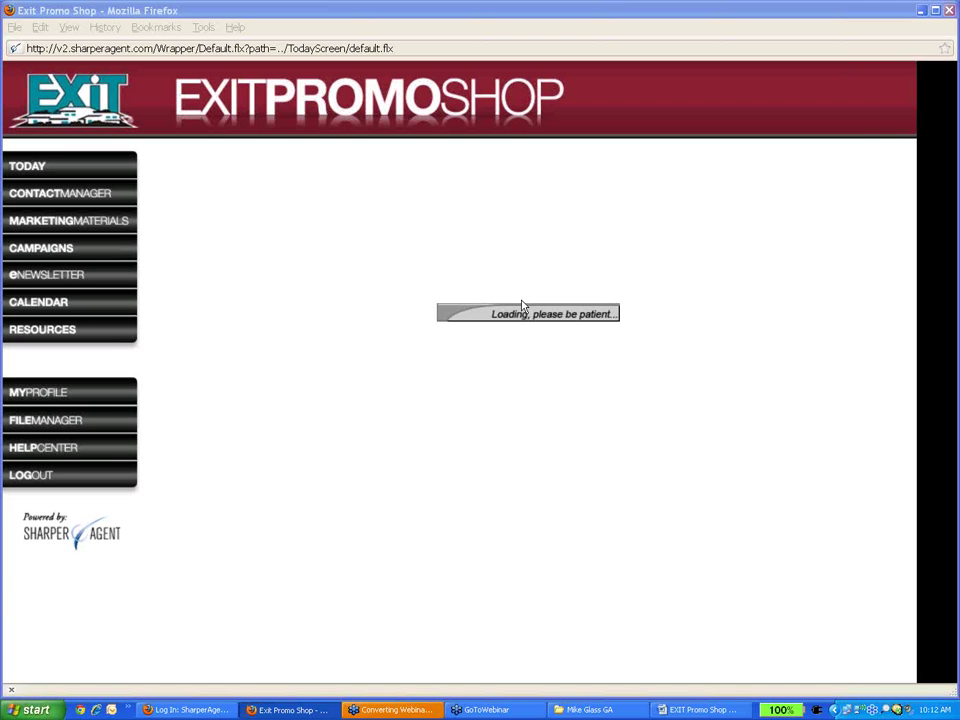
click(101, 199)
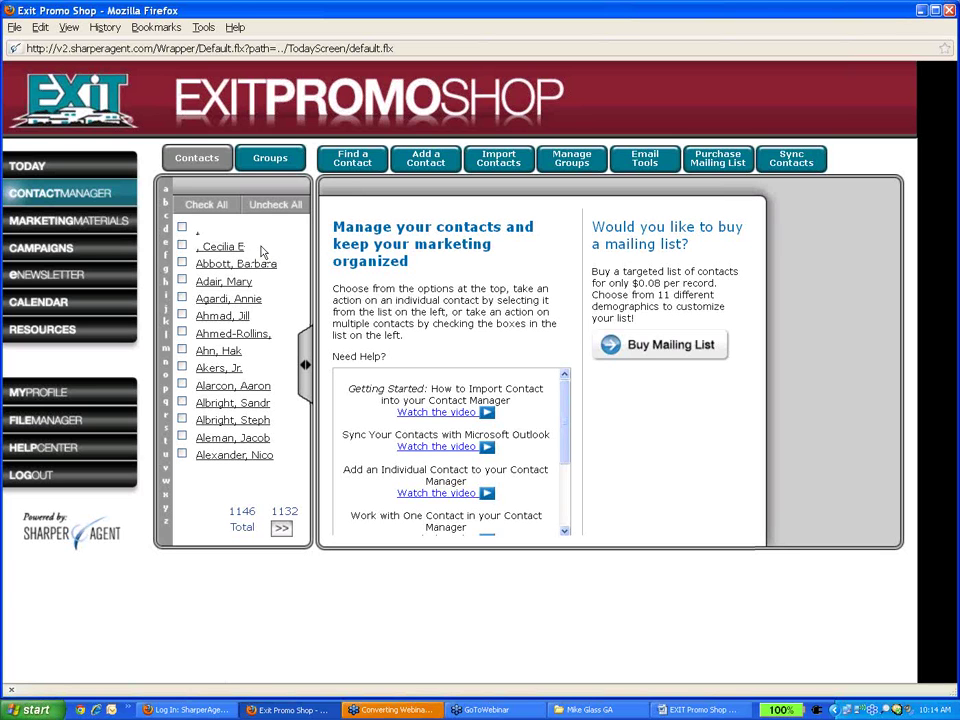
click(265, 160)
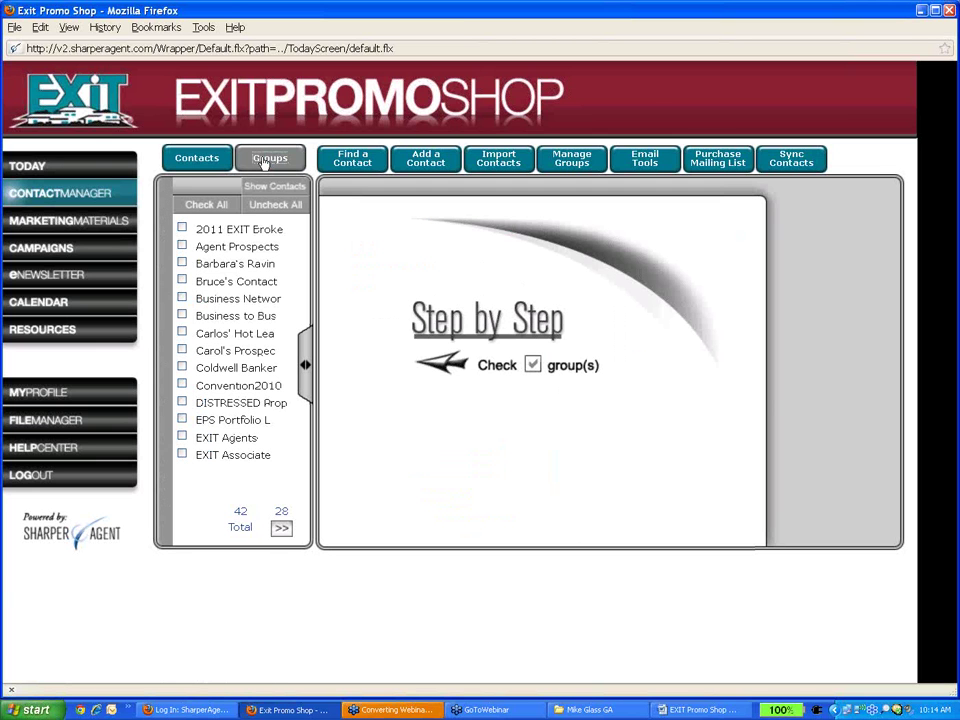
click(198, 160)
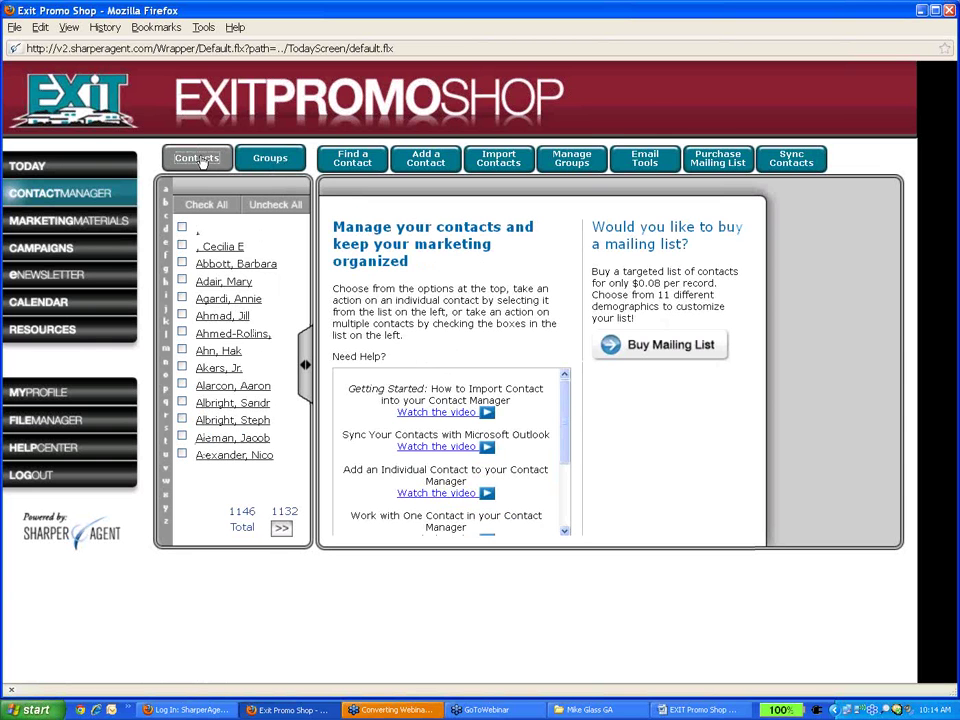
Delete the blank contact and the contact without a last name at the start of the contact list
click(199, 237)
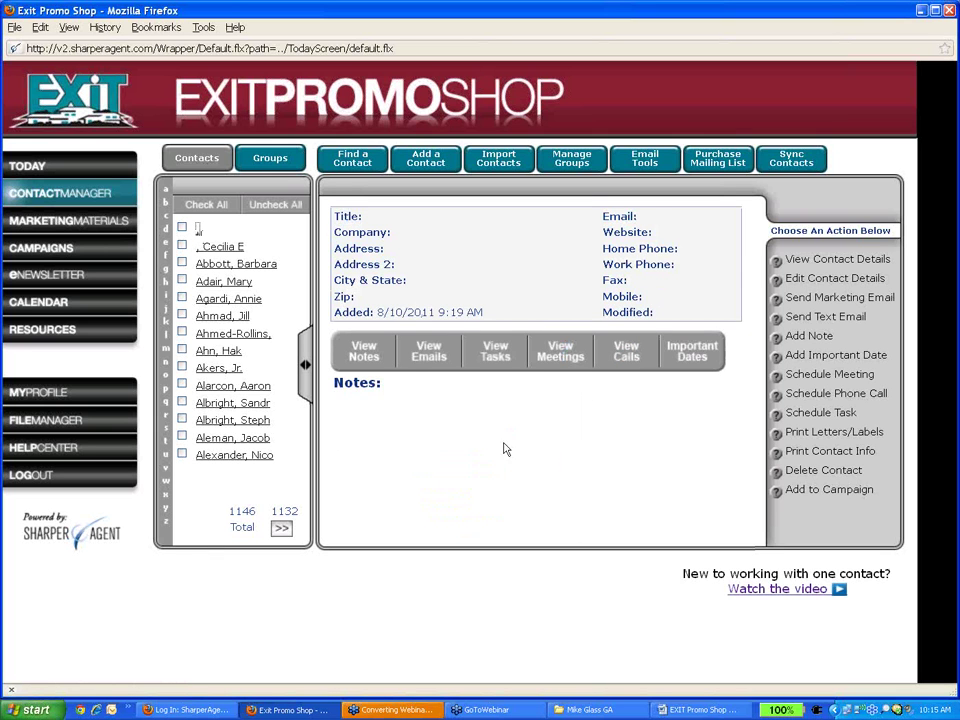
click(182, 228)
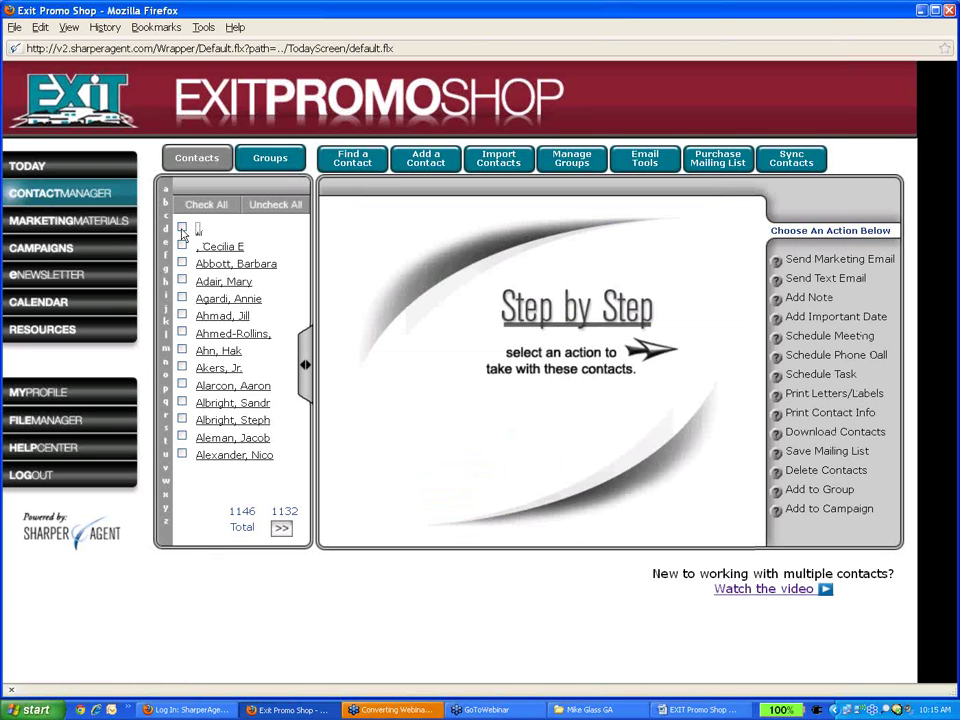
click(182, 228)
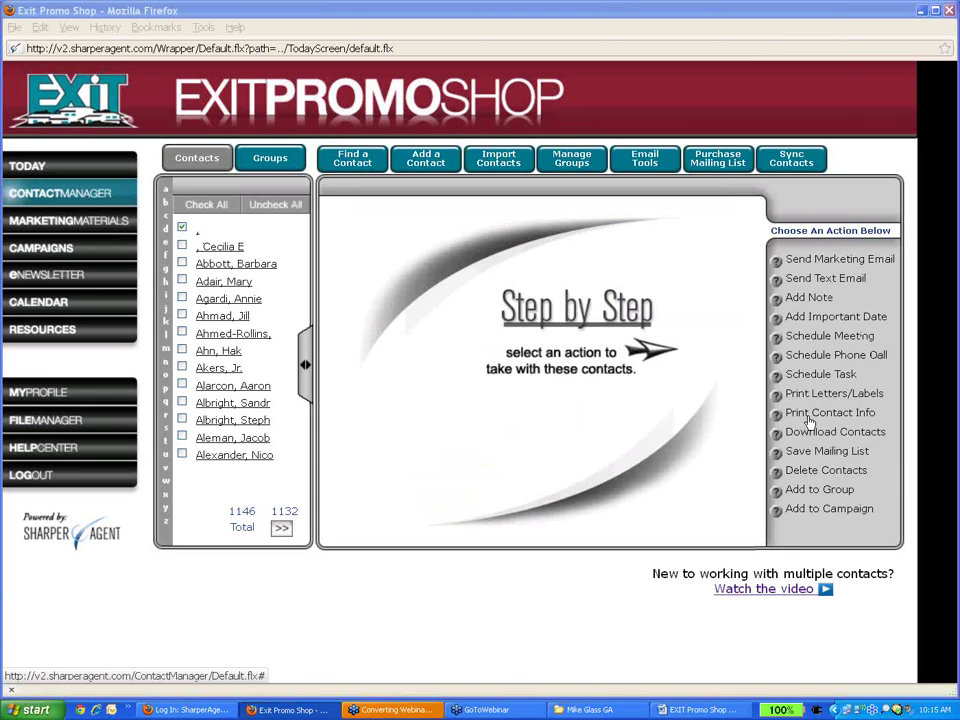
click(814, 472)
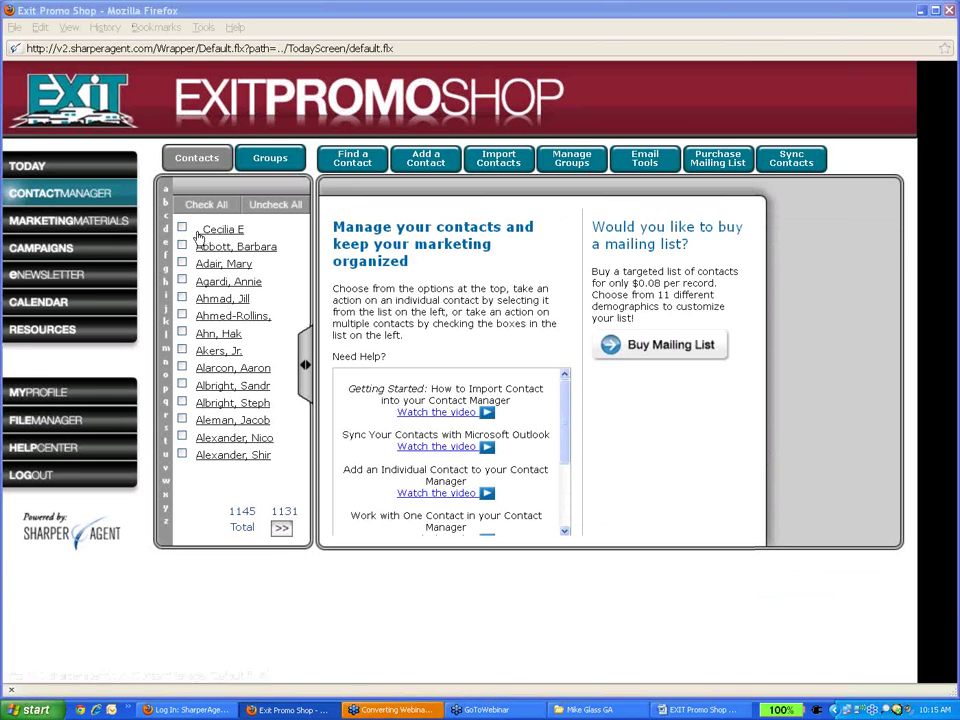
click(209, 232)
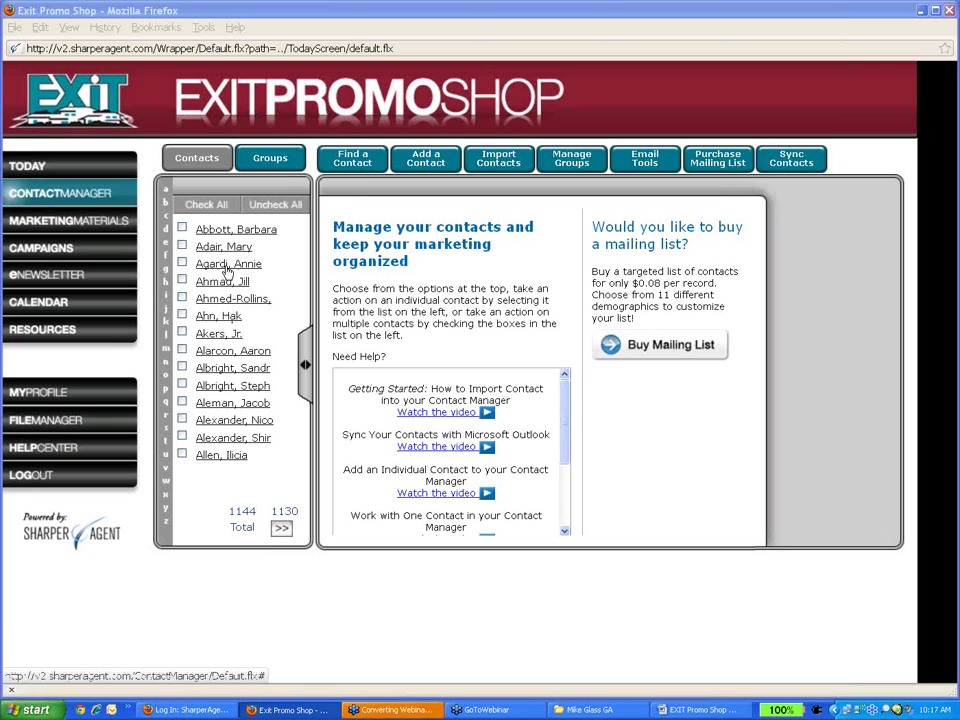
Page forward three pages through the contact list and return to its first page
click(282, 528)
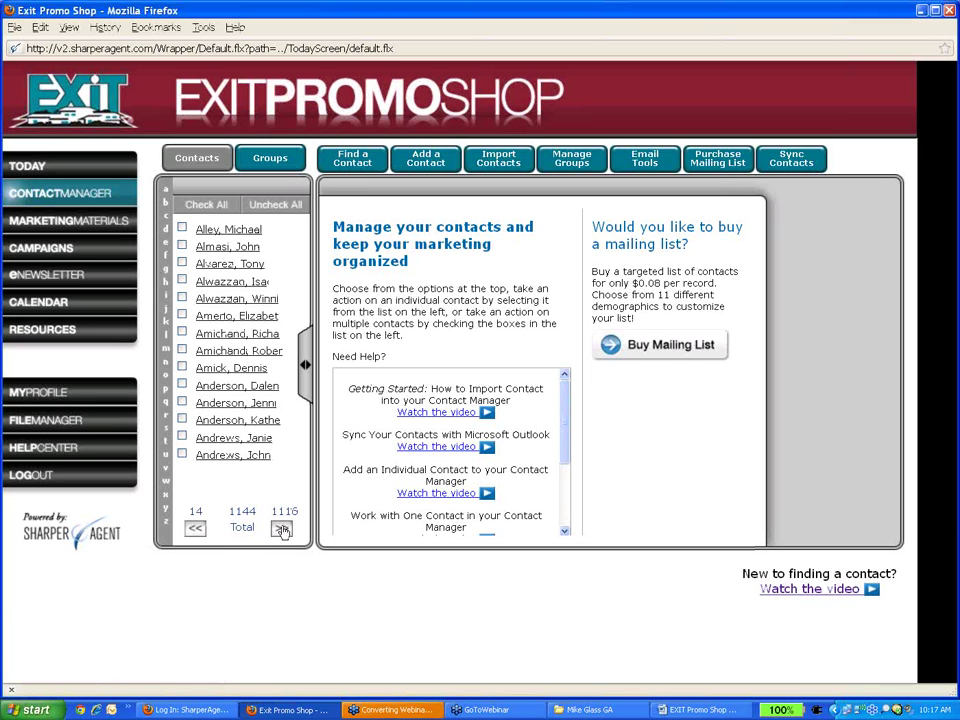
click(282, 528)
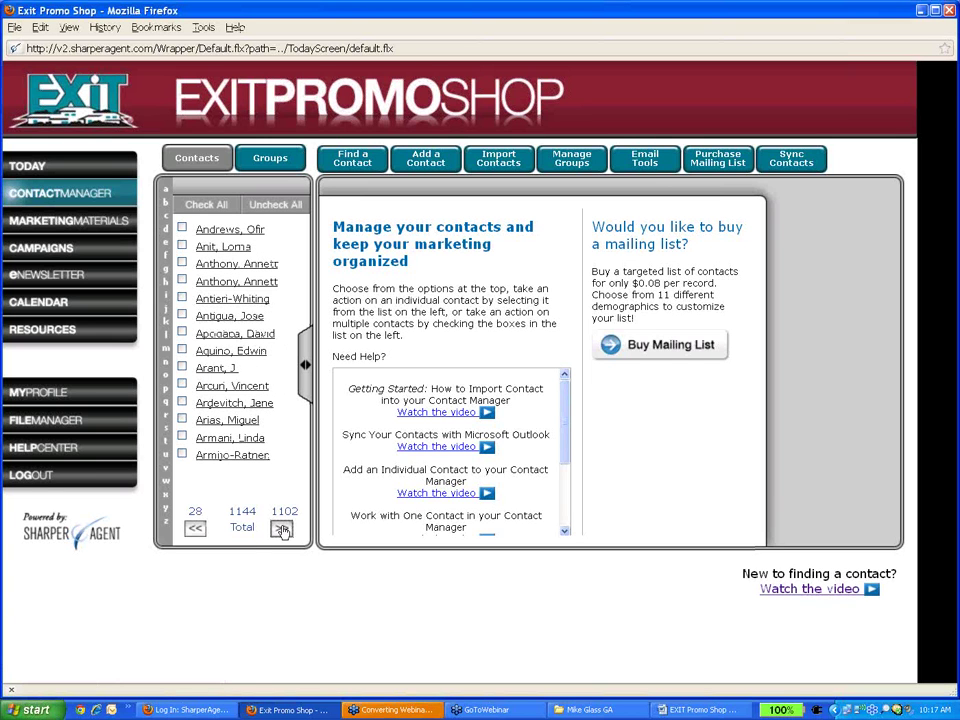
click(282, 528)
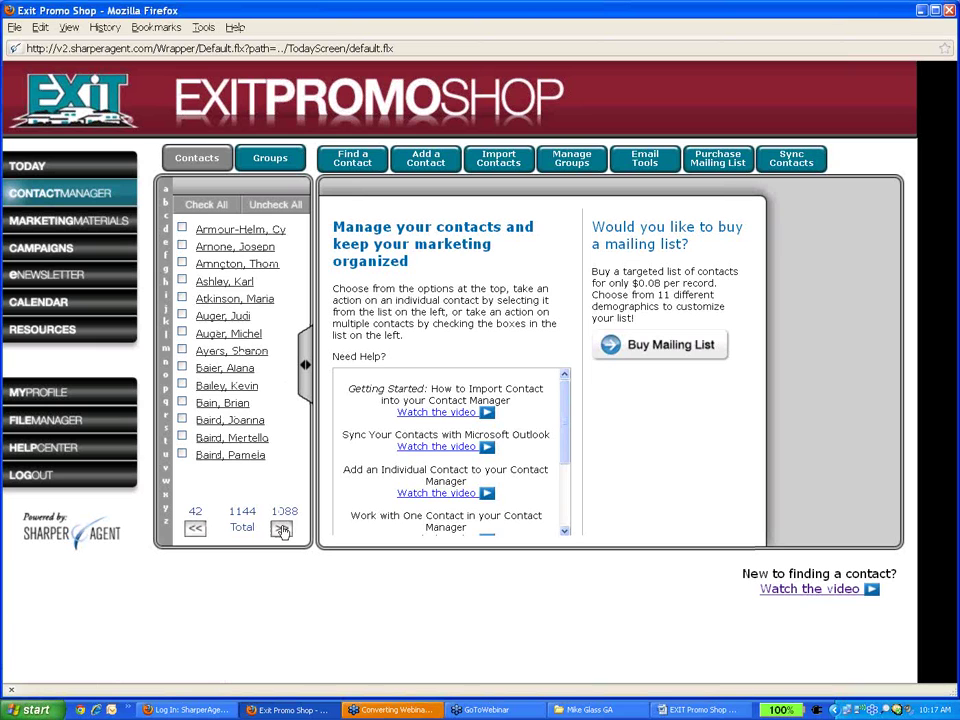
click(196, 529)
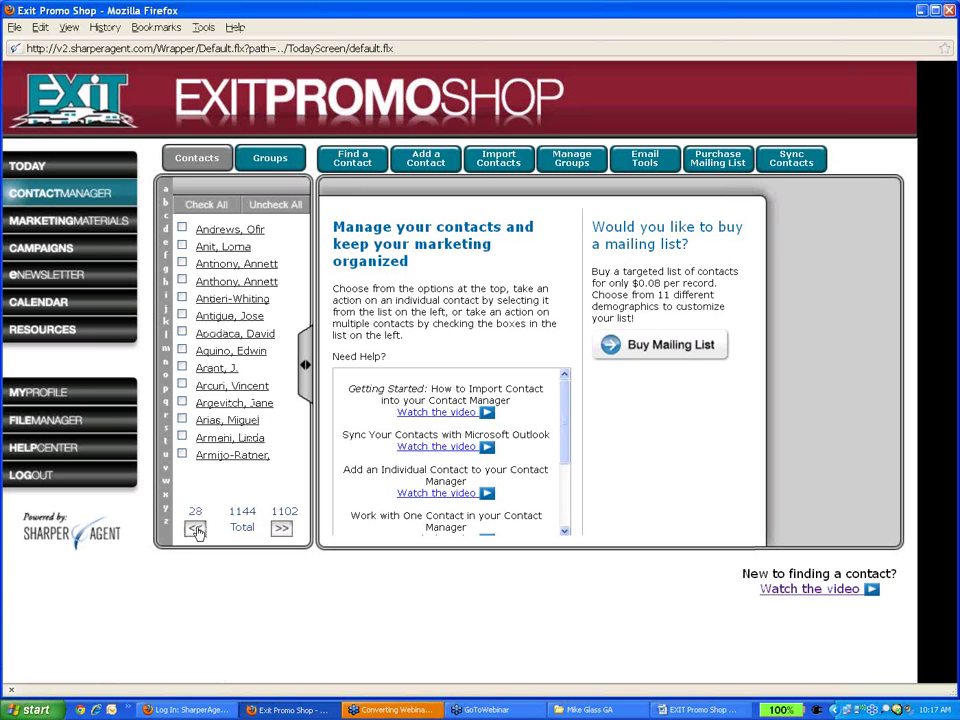
click(196, 529)
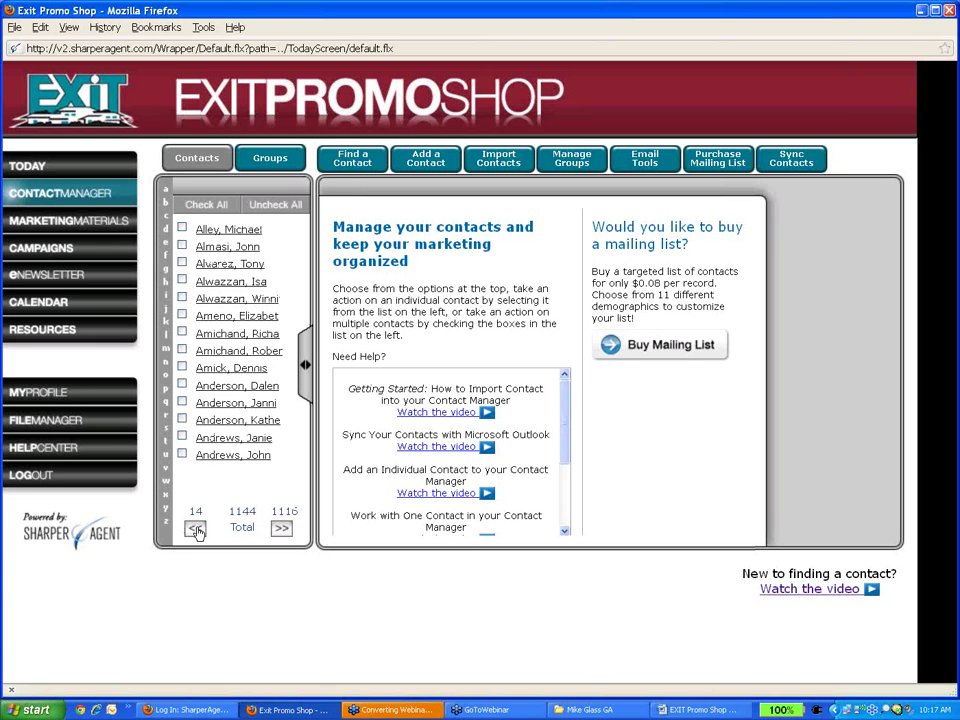
click(196, 530)
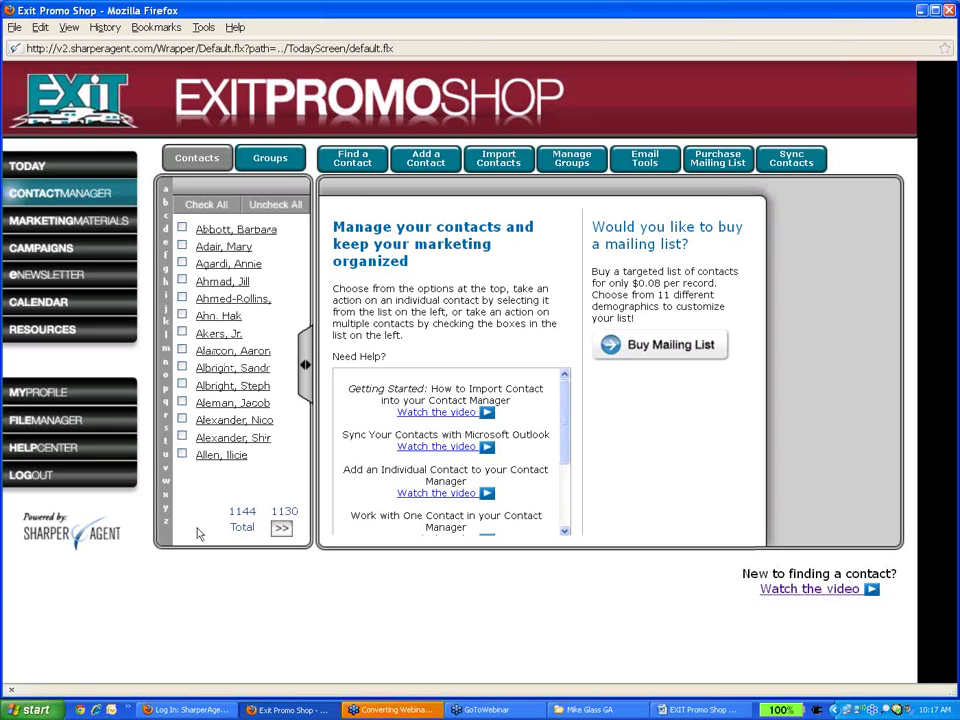
Filter the contacts by the letter a, narrow the filter to "at", and restore the full contact list
click(166, 191)
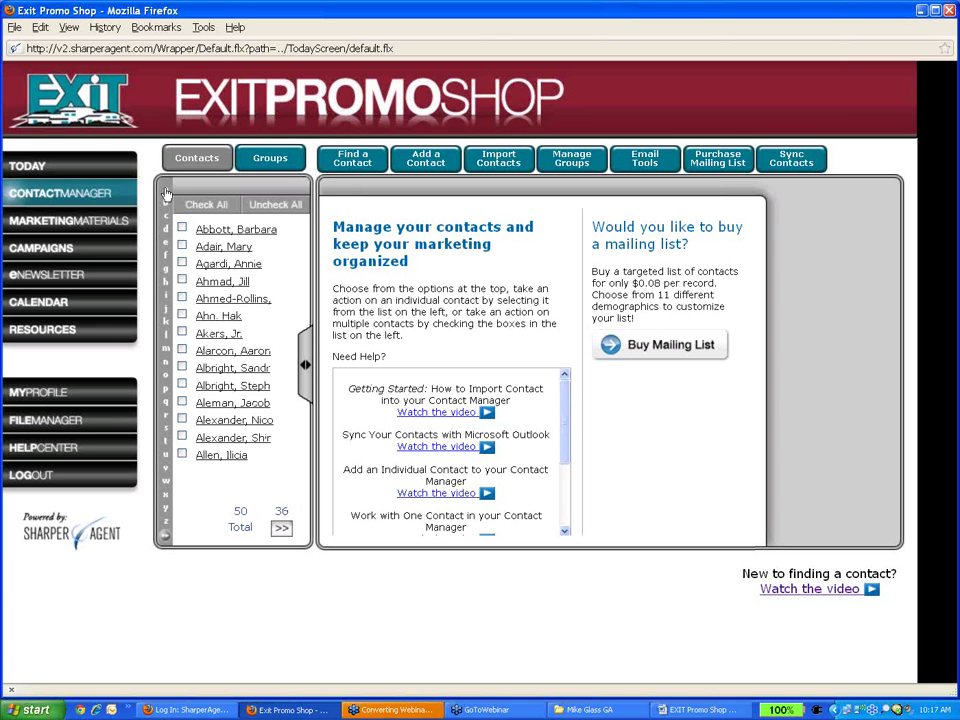
click(163, 540)
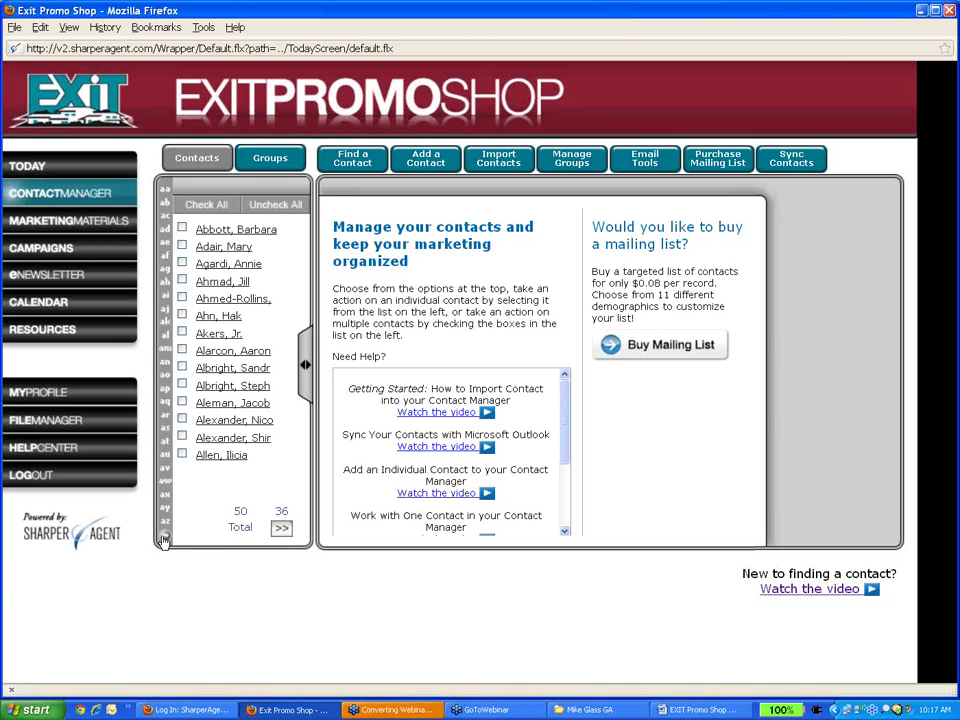
click(166, 447)
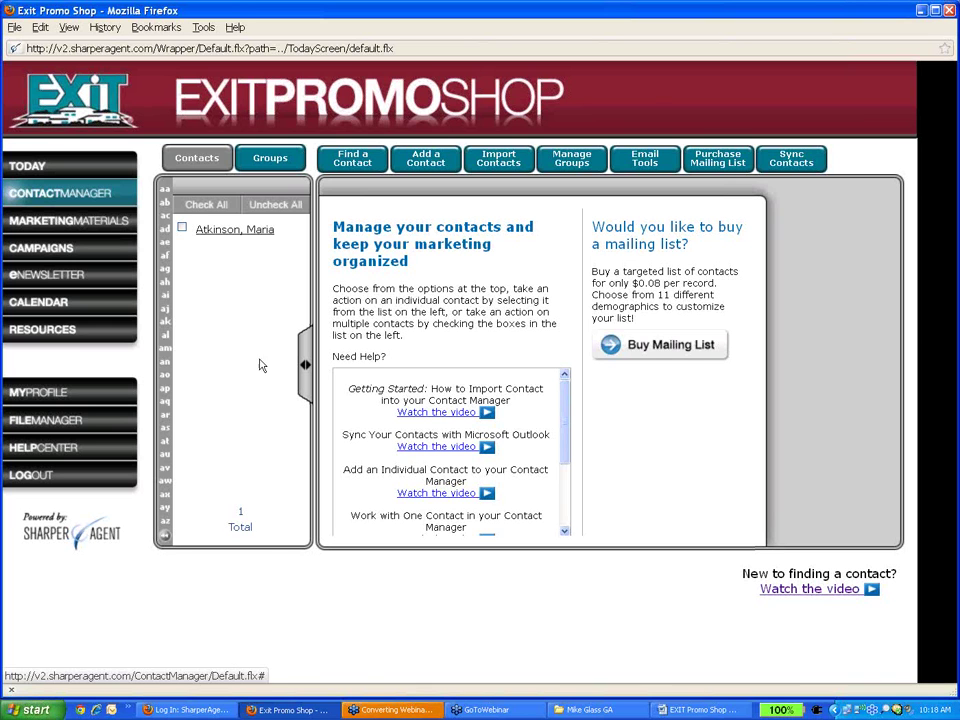
click(205, 159)
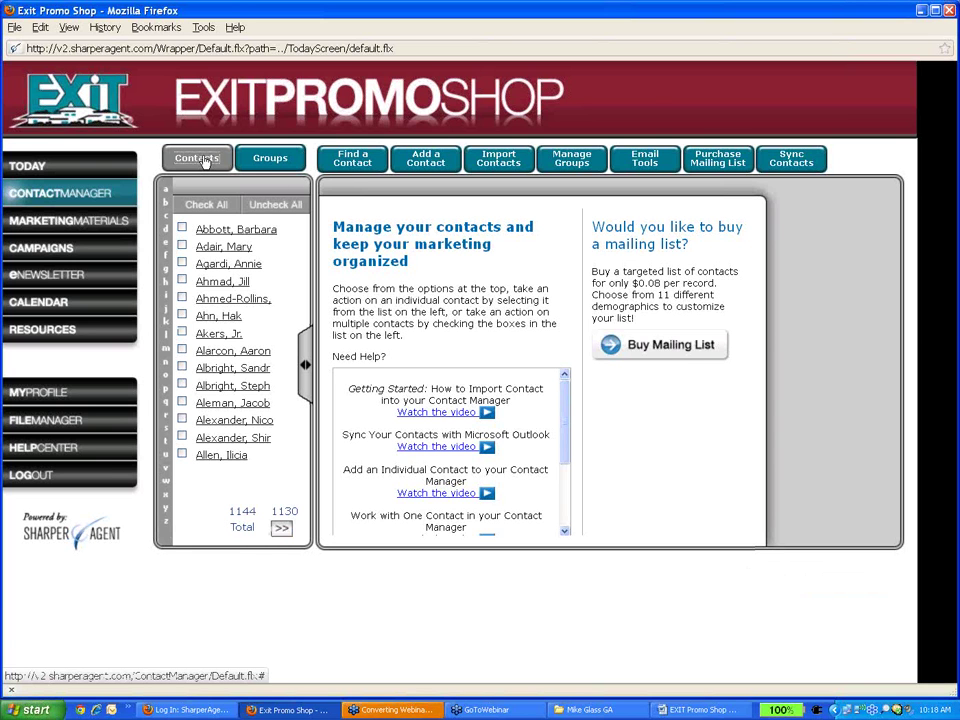
Show the contacts that belong to the group listed just above Business Networking
click(268, 160)
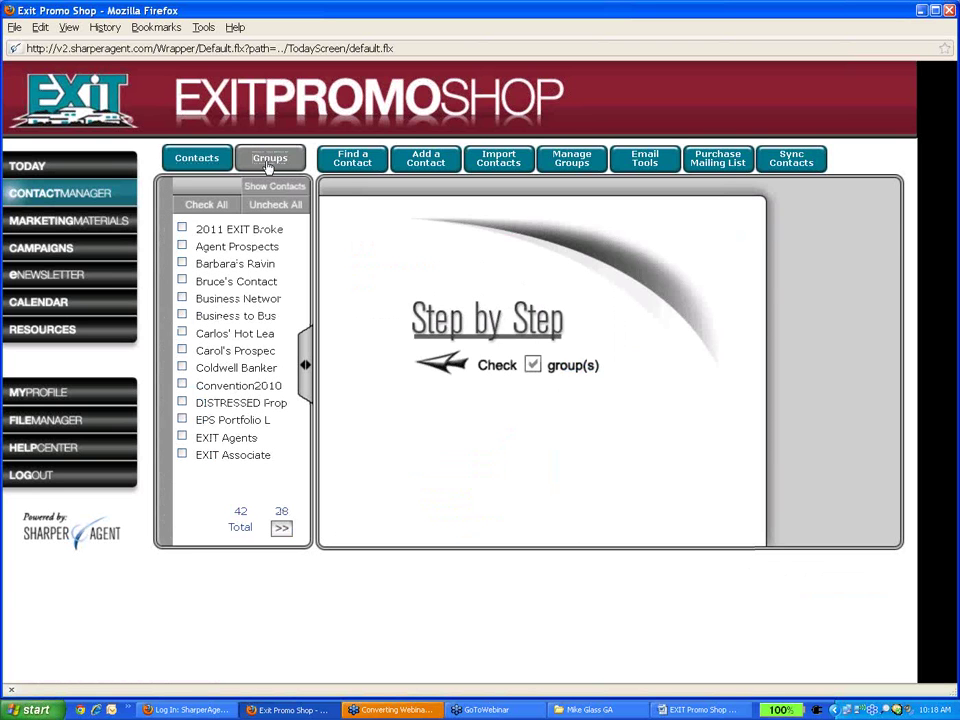
click(182, 281)
click(278, 187)
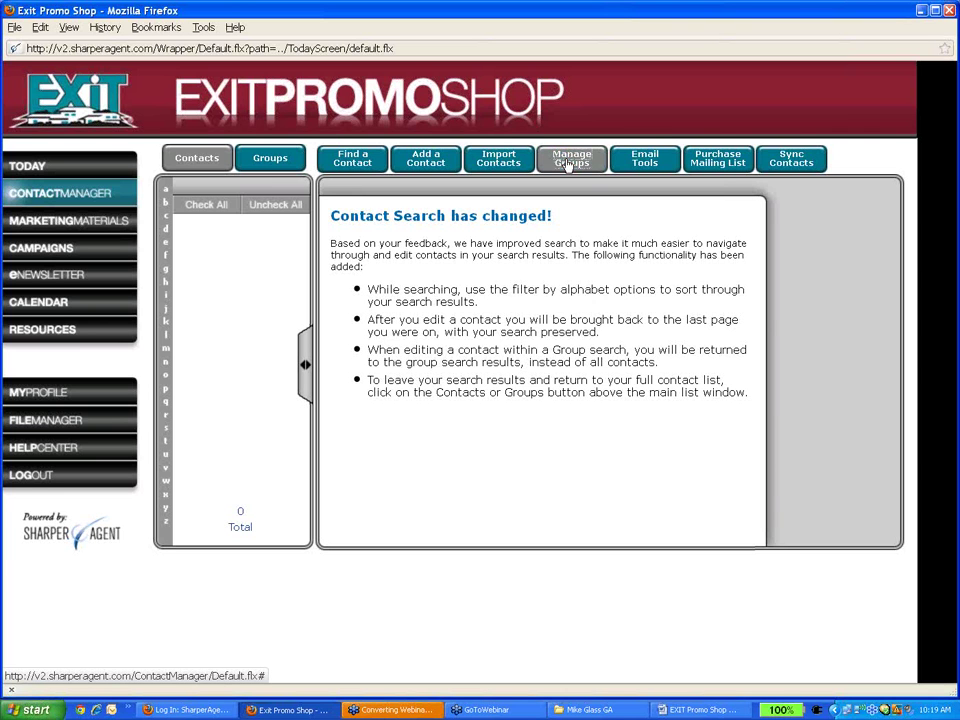
Delete the contacts group listed just above Business Networking in the group management page
click(568, 162)
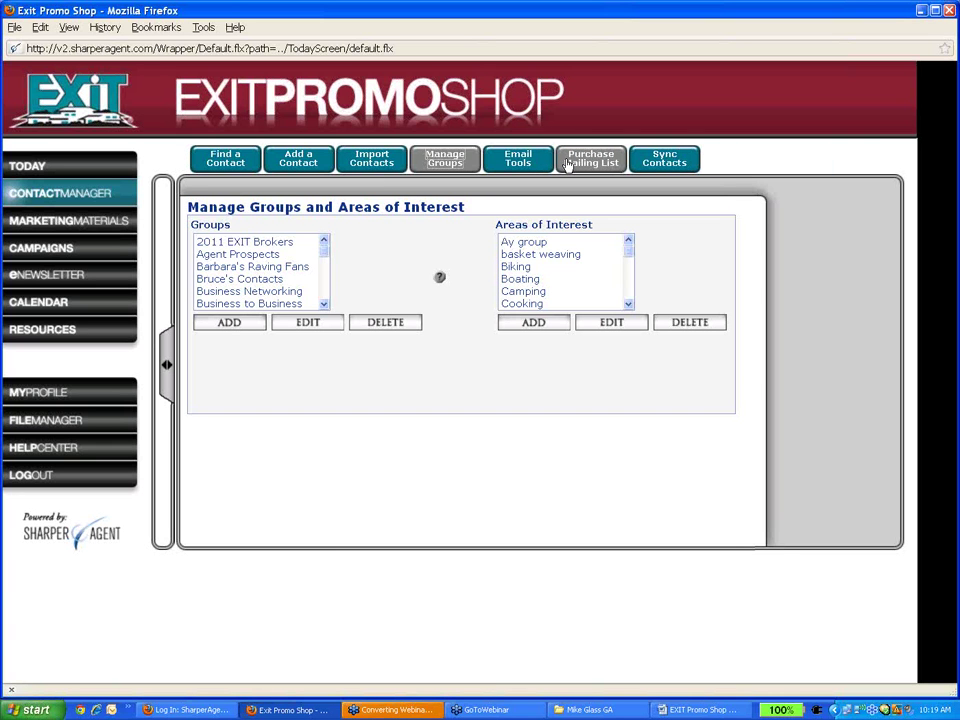
click(323, 304)
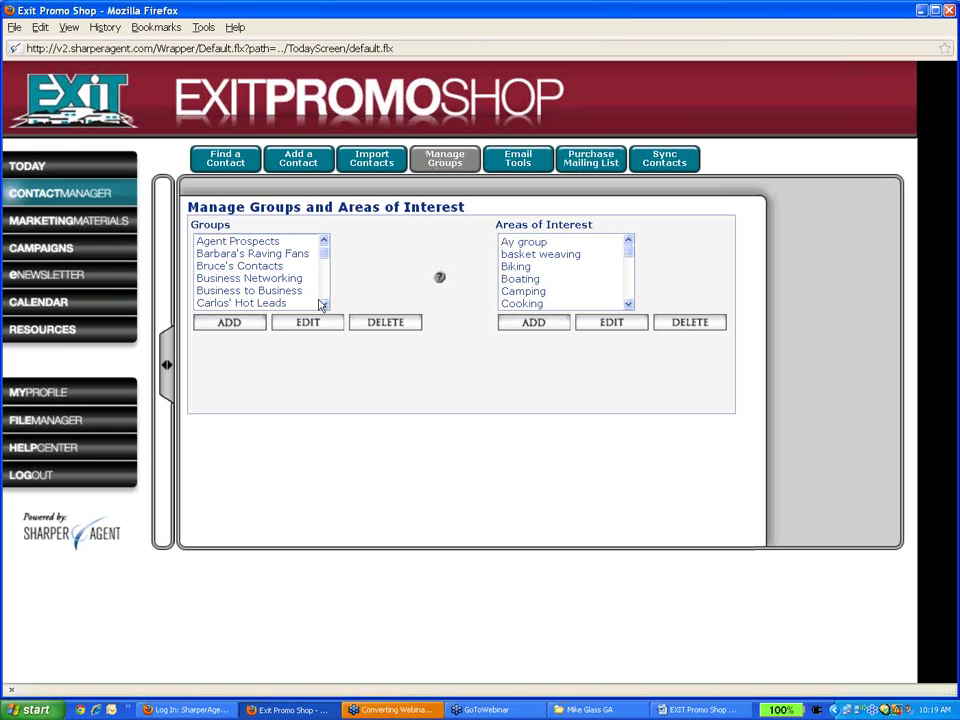
click(282, 266)
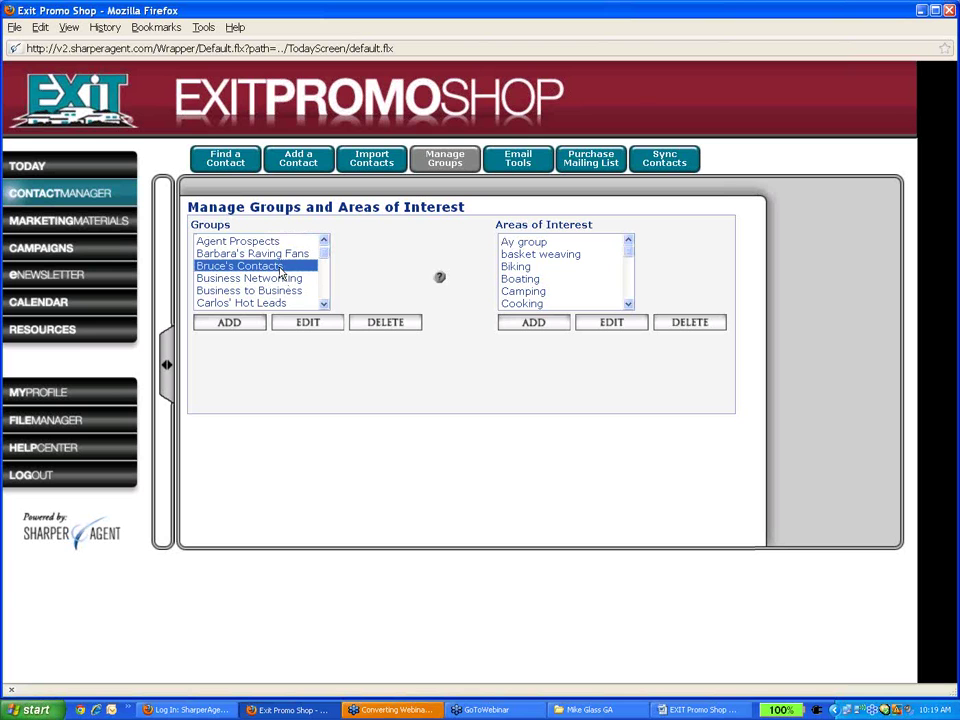
click(377, 325)
Add a new group named with the agent's first name followed by "'s Sphere of Influence"
scroll(324, 305, down, 5)
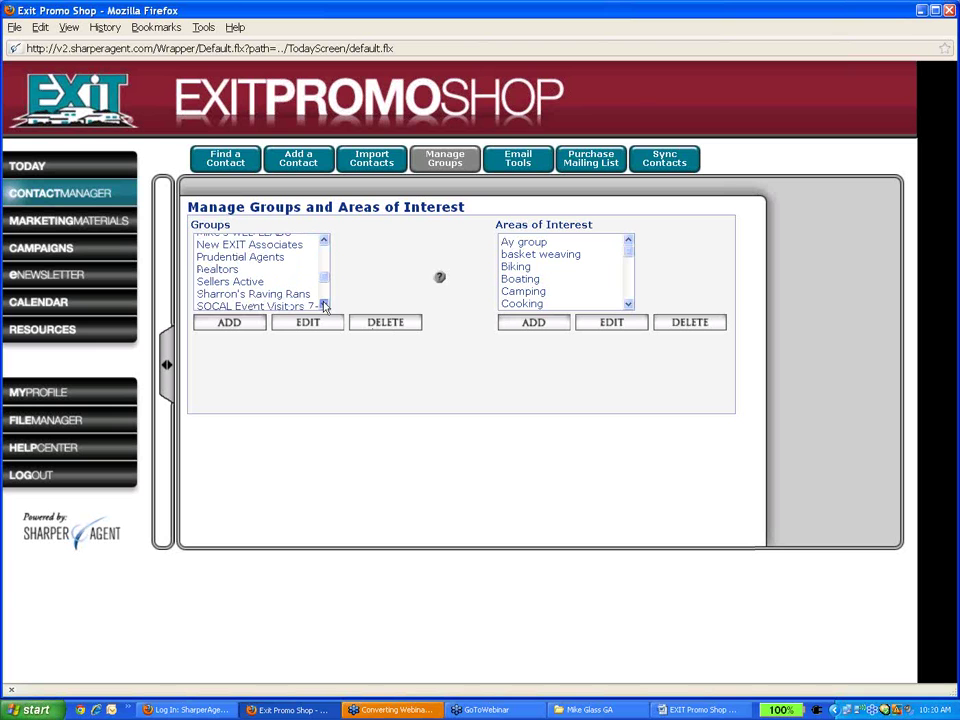
scroll(324, 306, down, 6)
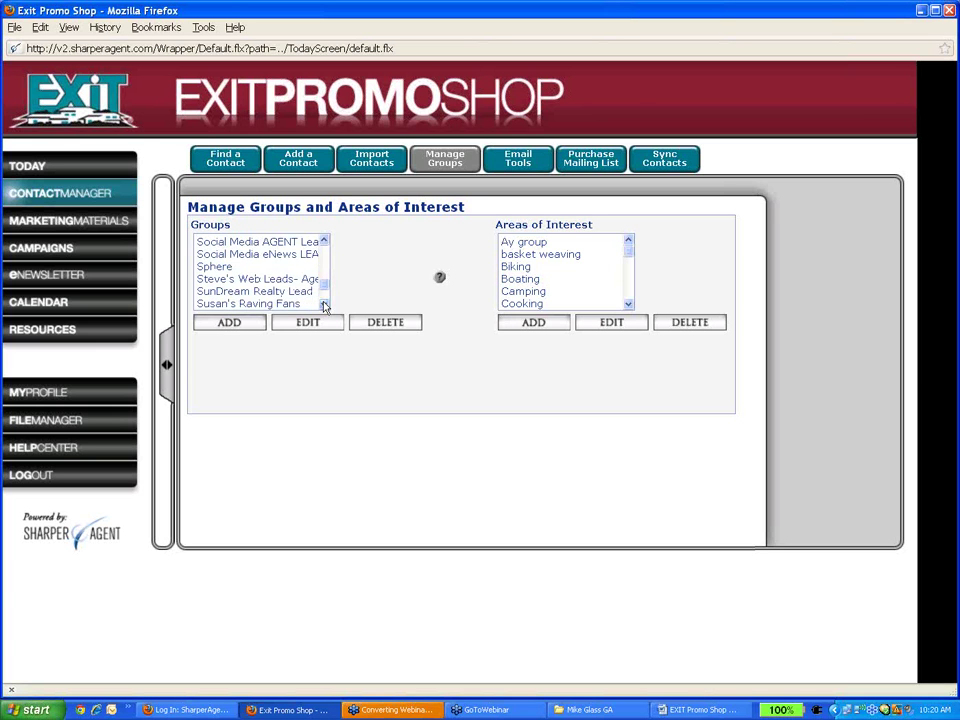
click(211, 325)
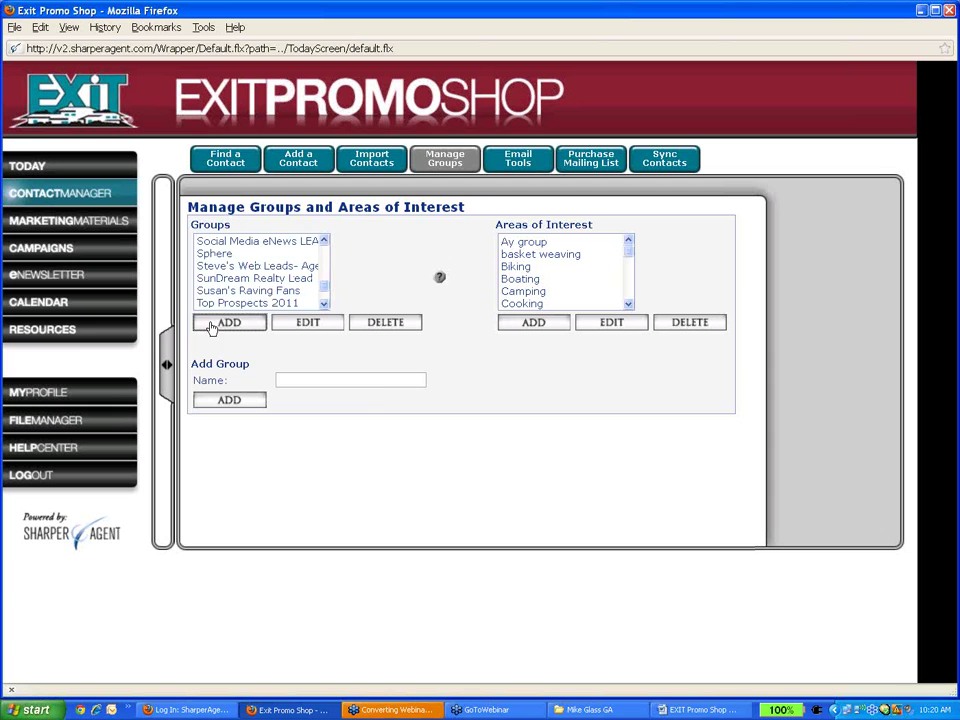
click(370, 381)
text(Bob)
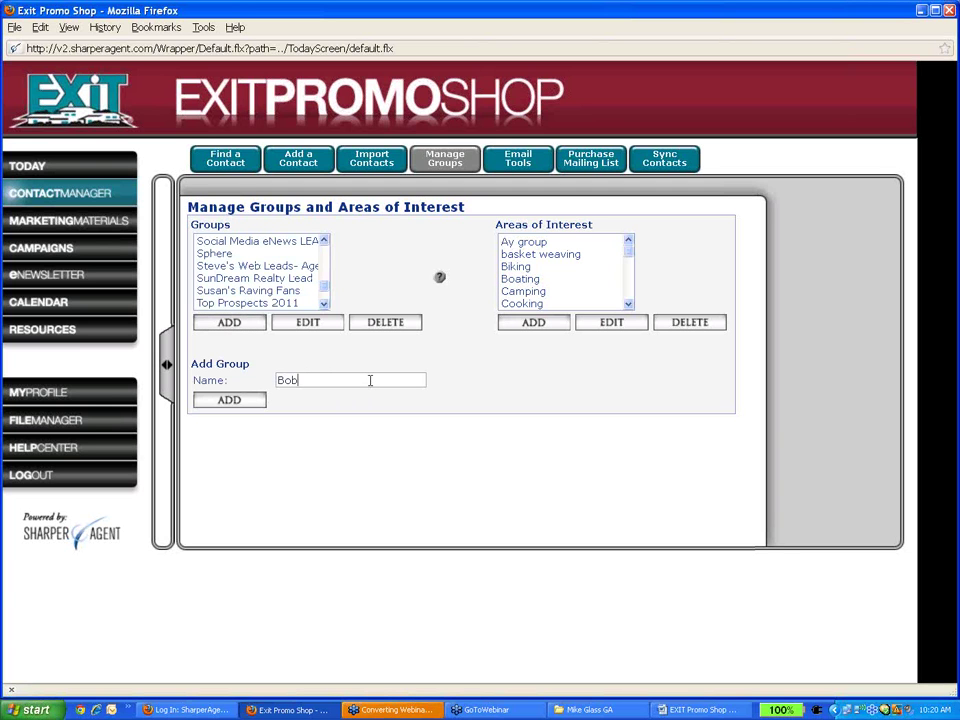
text('s Sphere of Influence)
key(Return)
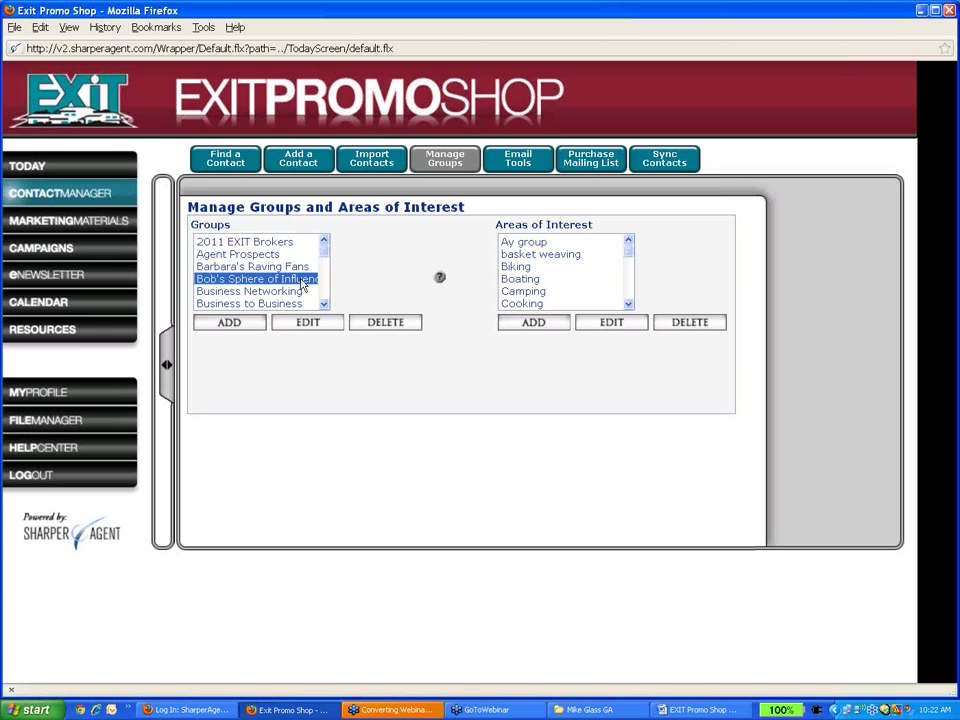
Add a new EXIT Realty contact, filling in the name, street address, city, zip, email and work phone fields
click(294, 304)
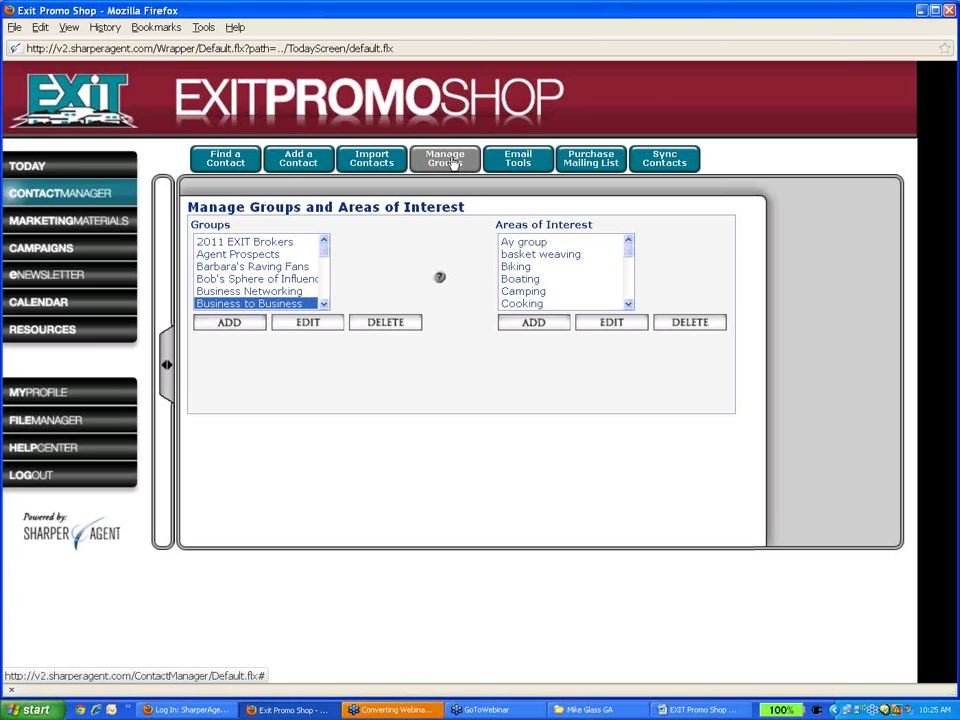
click(297, 162)
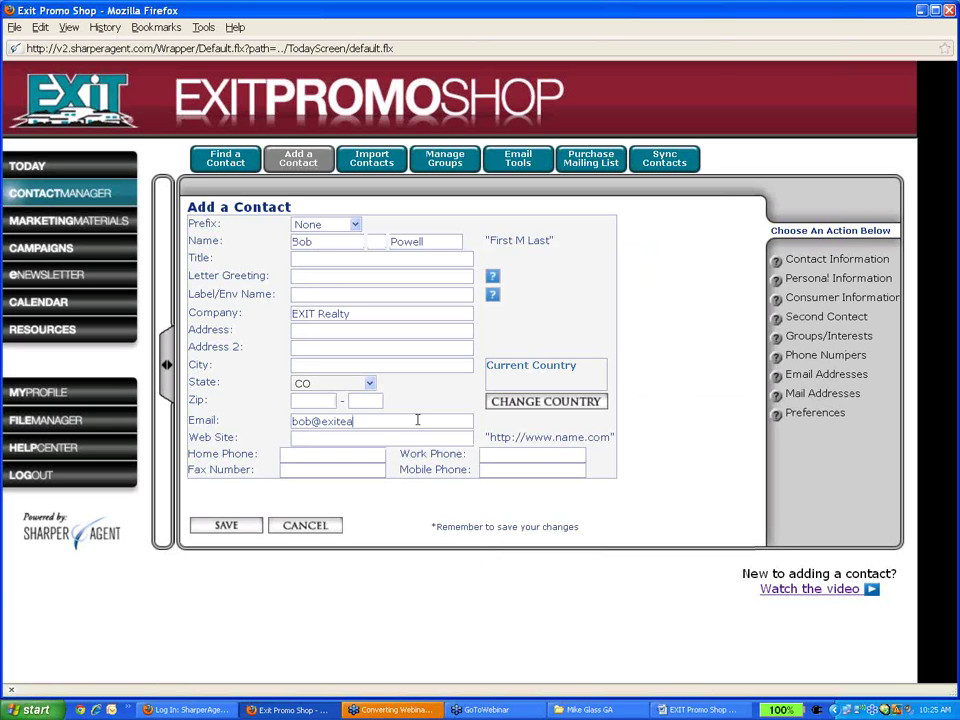
text(mga.com)
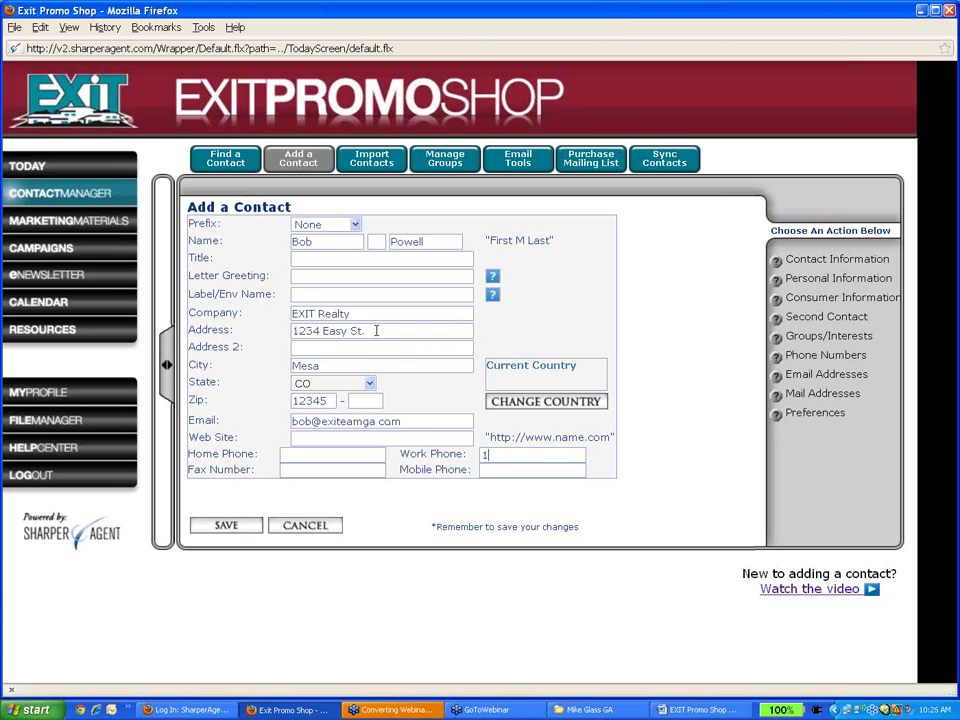
text(2)
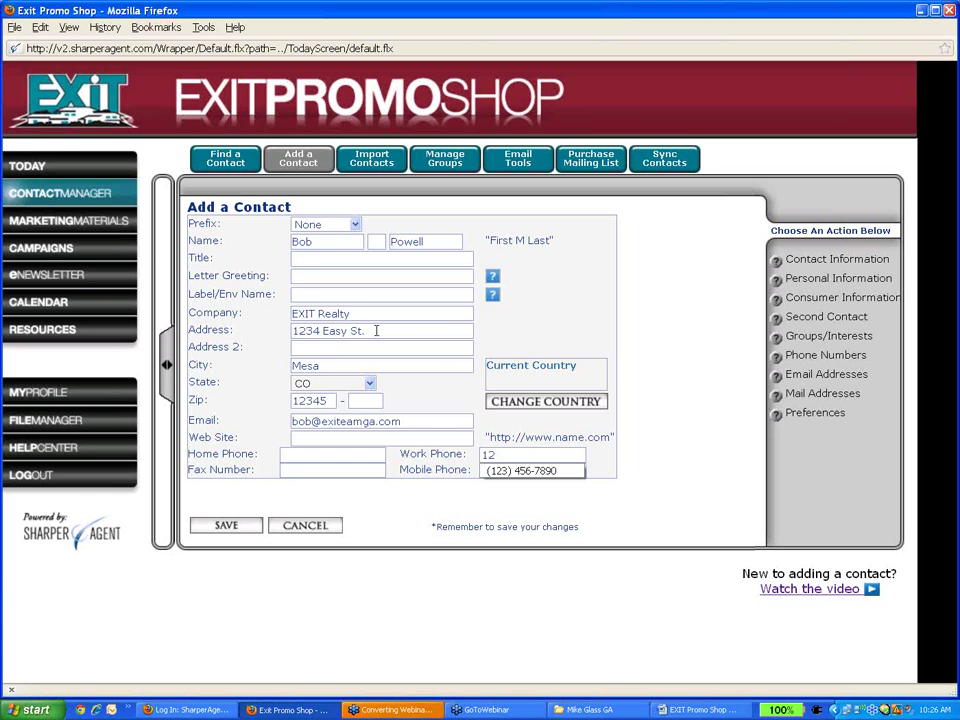
key(Down)
key(Return)
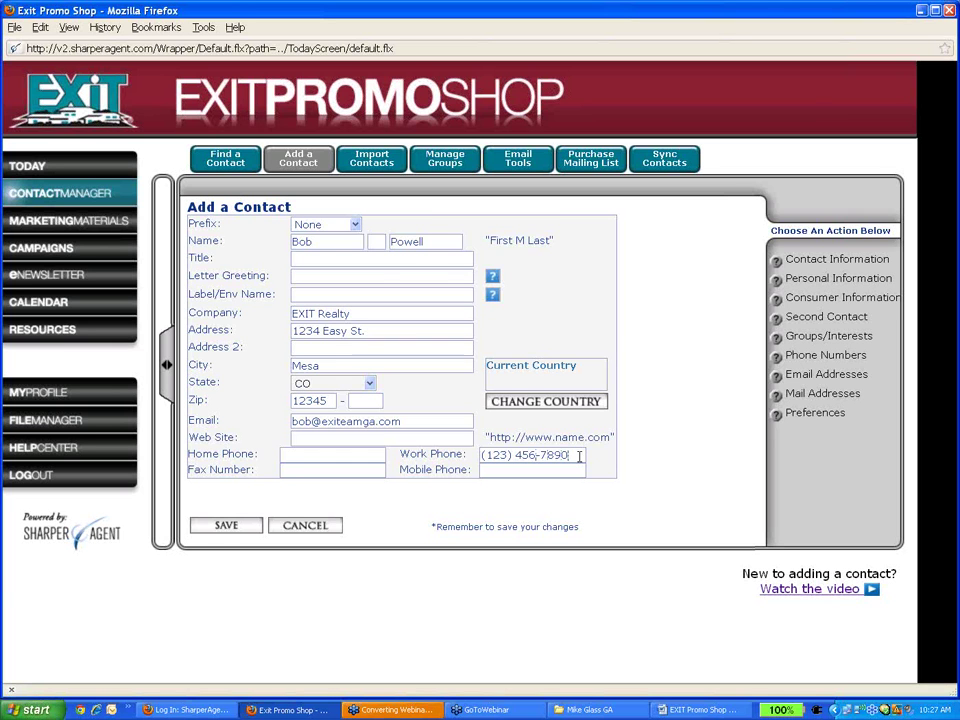
Look through the personal information, consumer information and second contact sections of the new contact
click(842, 297)
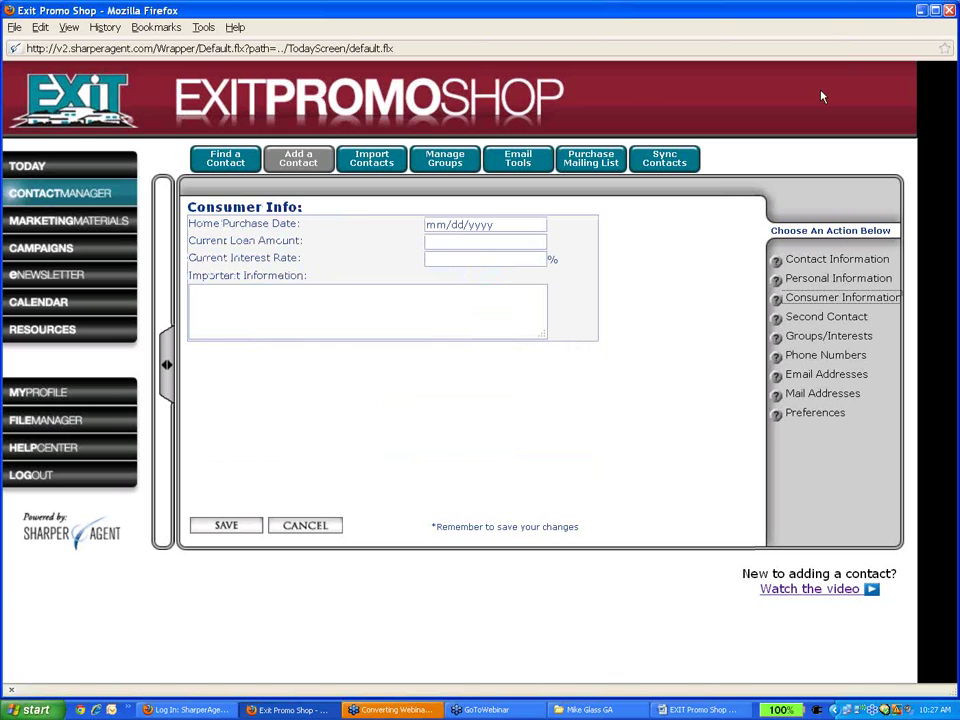
click(840, 280)
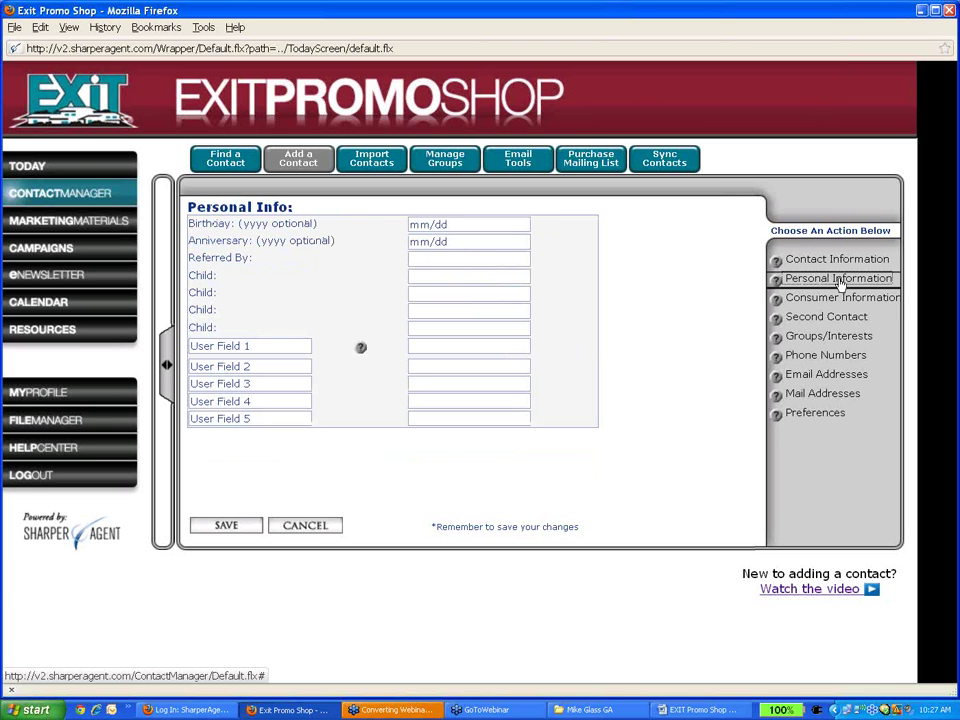
click(842, 298)
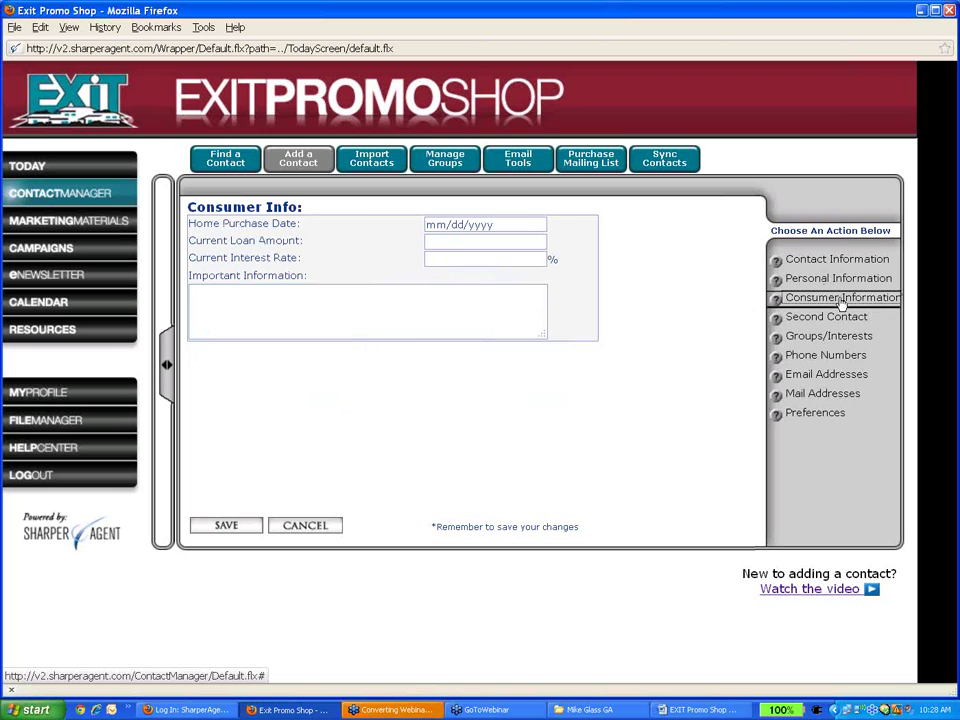
click(840, 318)
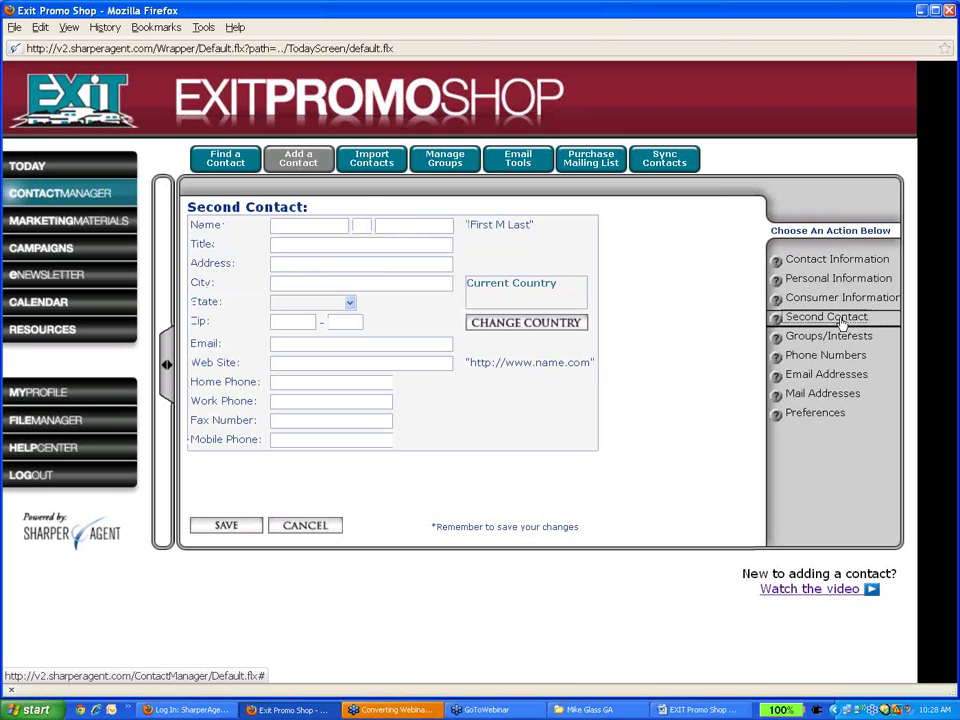
Pick the agent's Sphere of Influence group for the new contact, and review the contact's phone number and email address sections
click(838, 337)
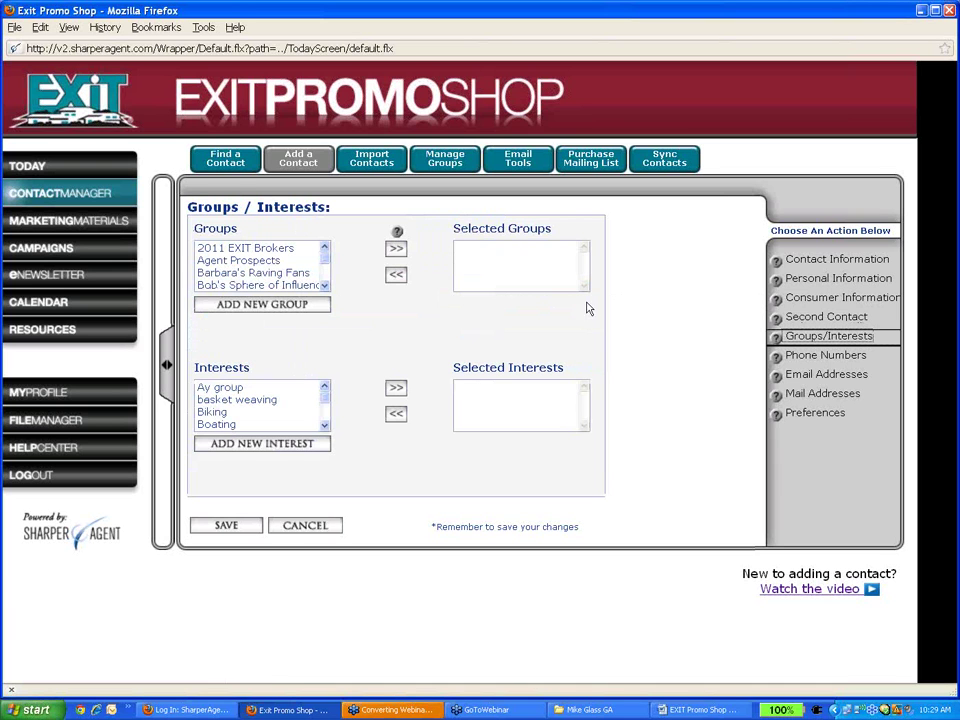
click(287, 286)
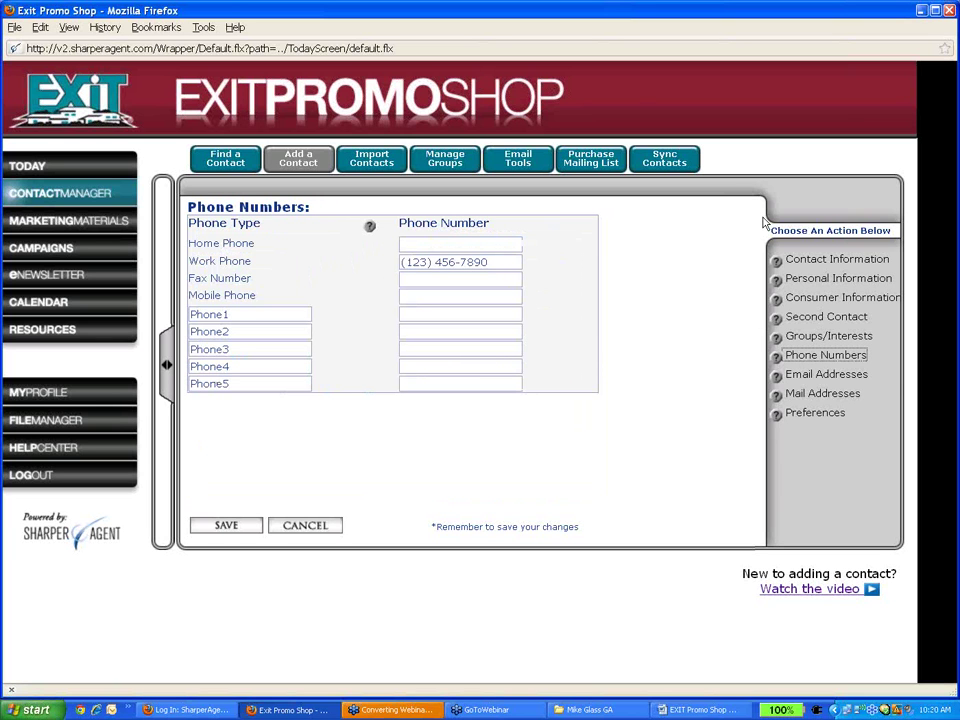
click(826, 374)
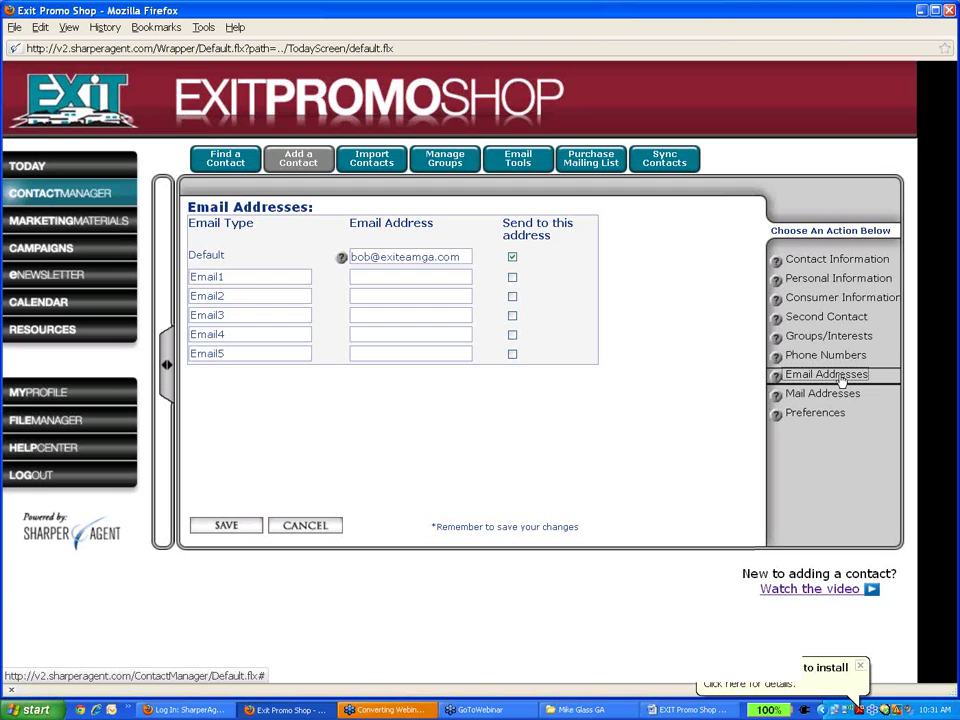
Set the new contact's delivery preference to Direct, and switch Allow Bulk Email off and back on
click(815, 412)
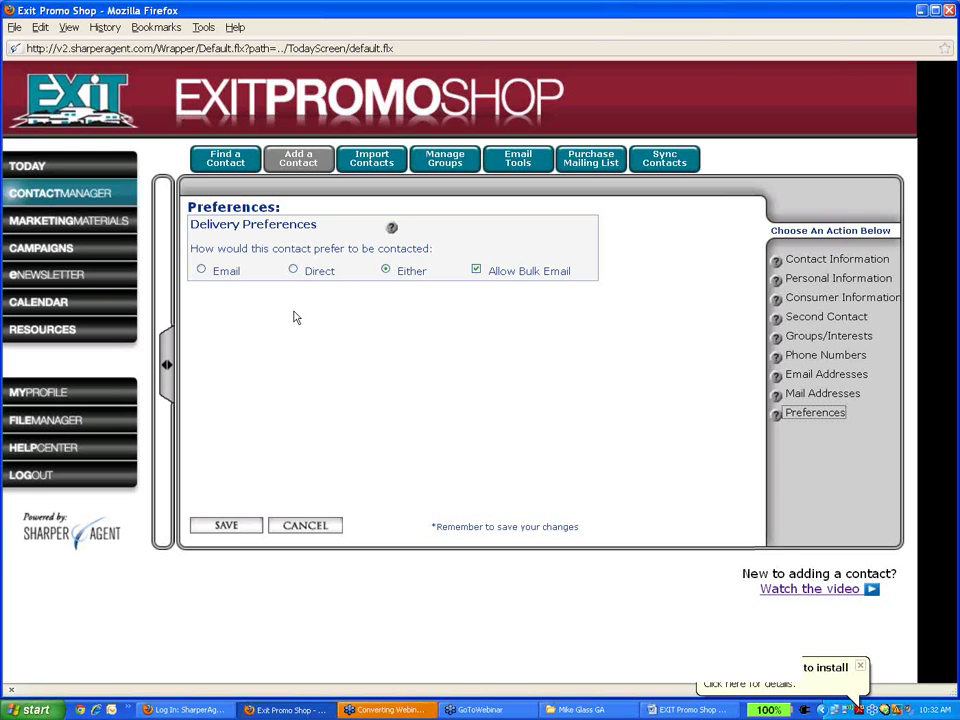
click(201, 271)
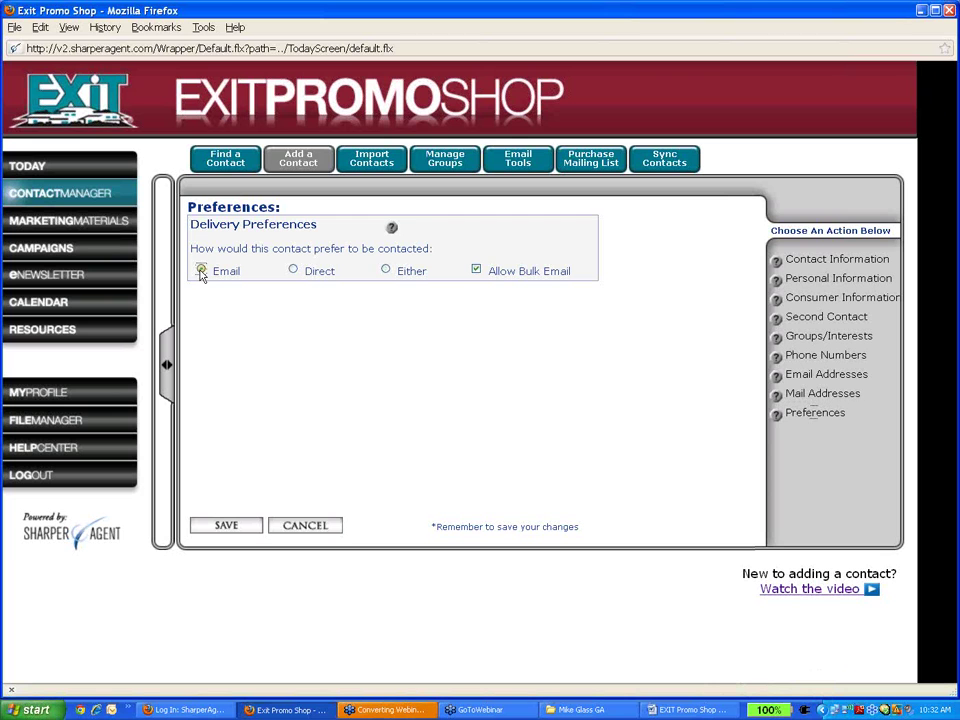
click(293, 270)
click(476, 270)
drag(567, 272, 479, 287)
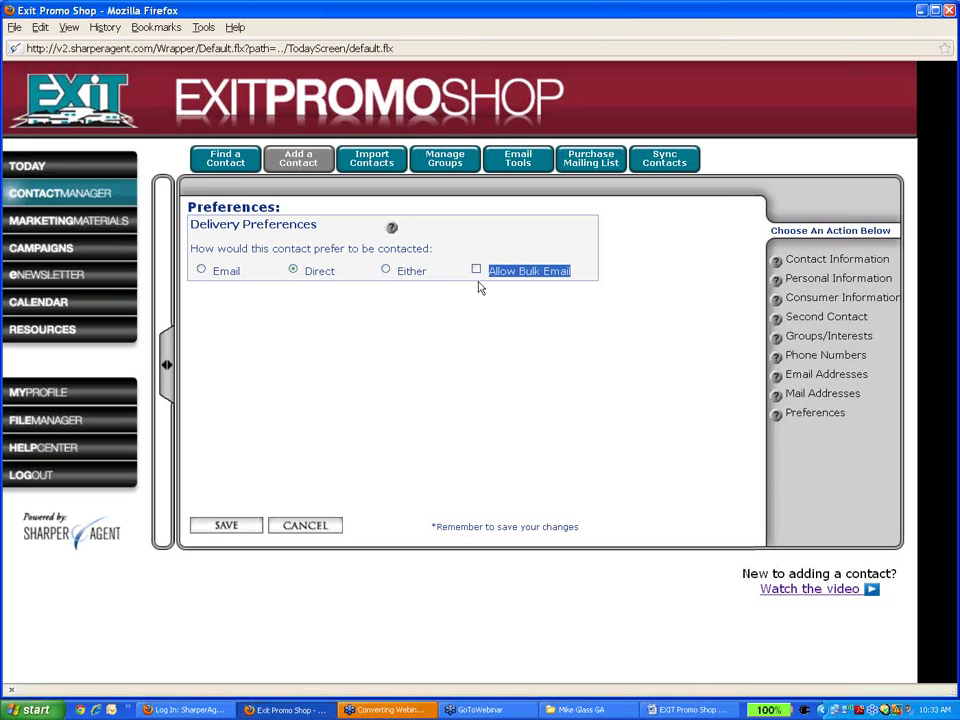
click(476, 270)
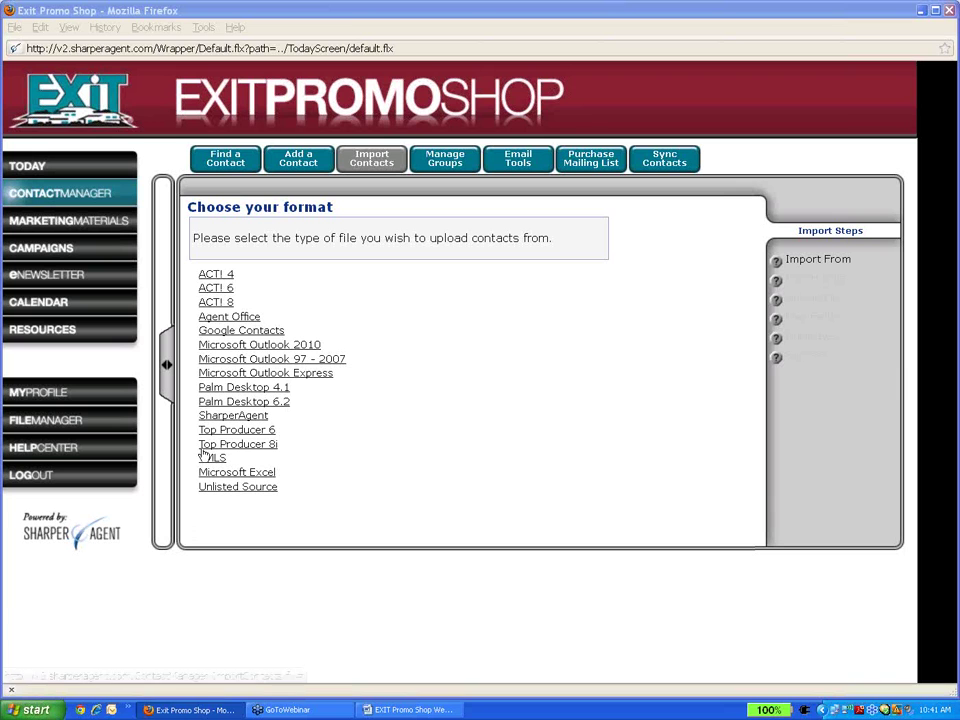
Show the Microsoft Outlook 2010 instructions for exporting contacts, and expand the contact list beside them
click(238, 348)
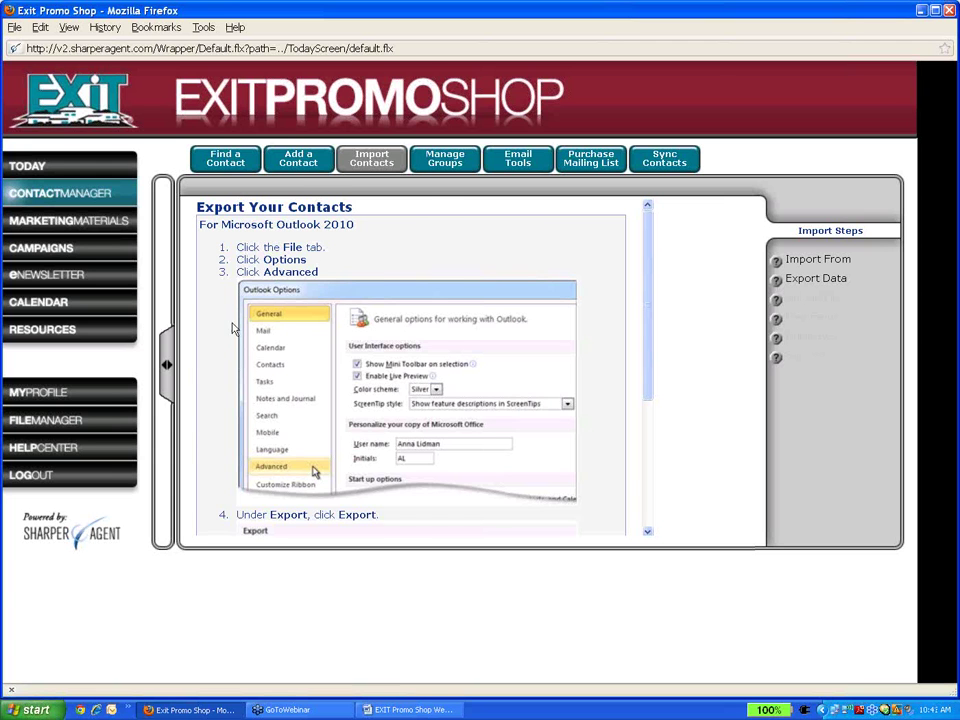
click(167, 365)
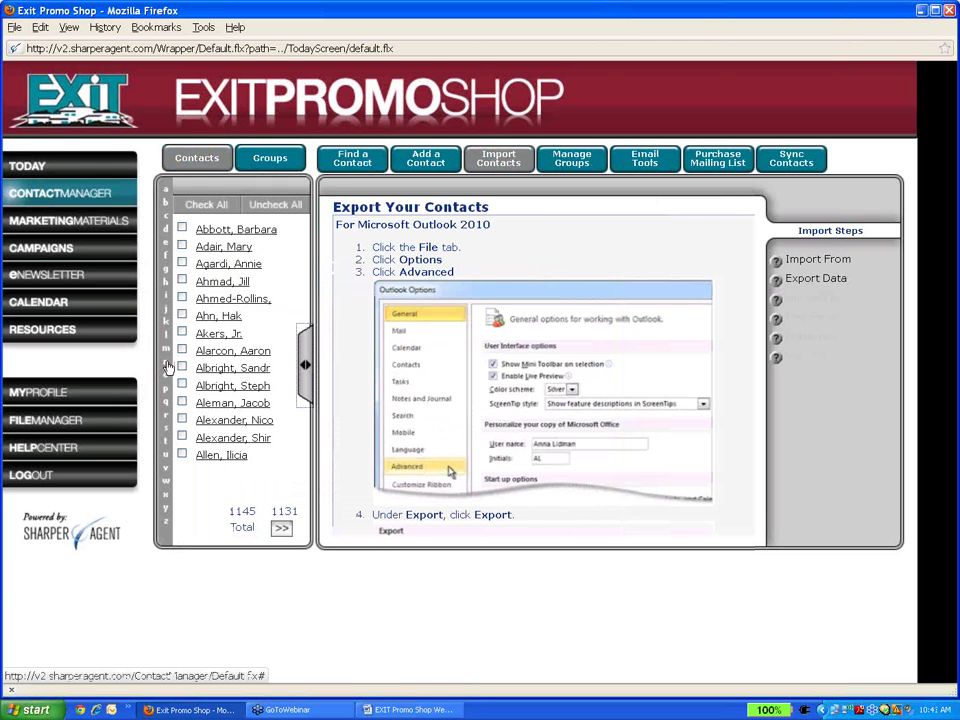
Search the contacts by the Groups and Interests attribute, and return to the list of contact import formats
click(357, 166)
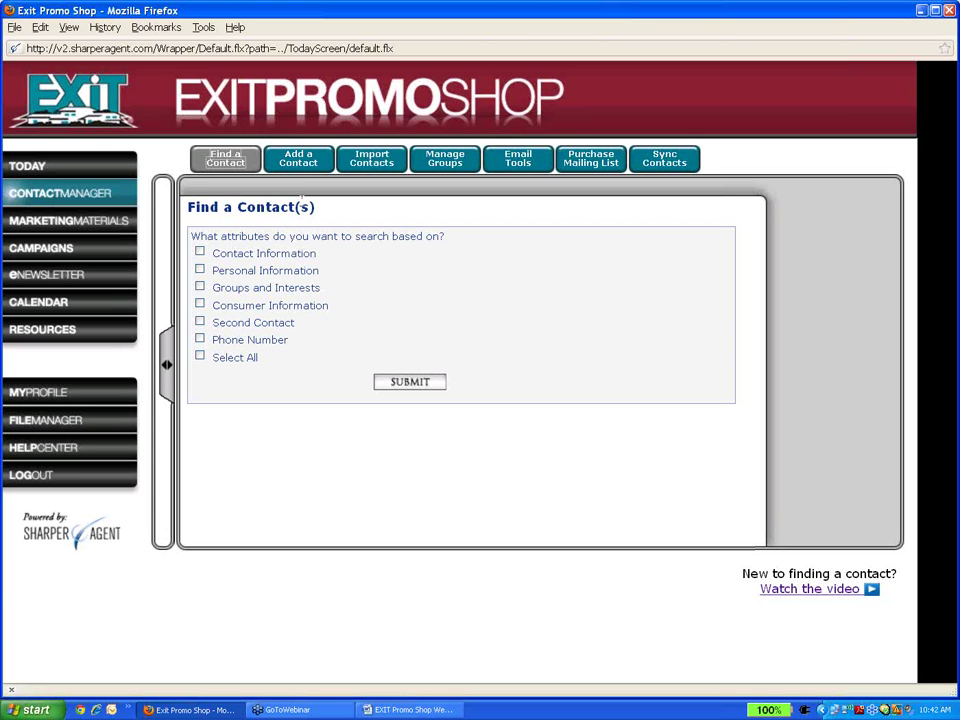
click(427, 386)
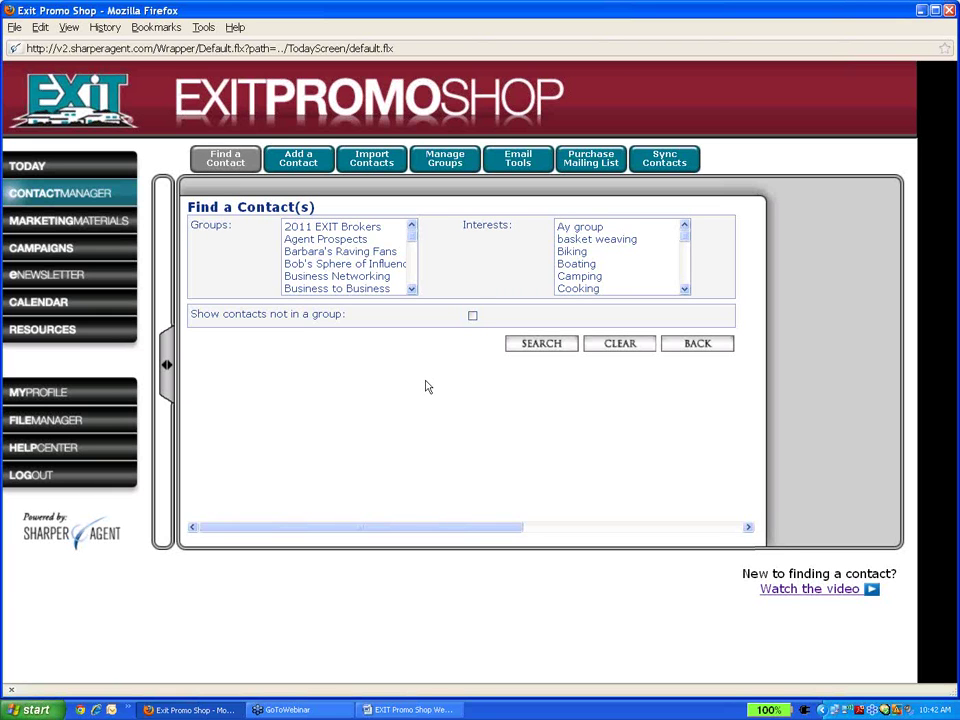
click(538, 348)
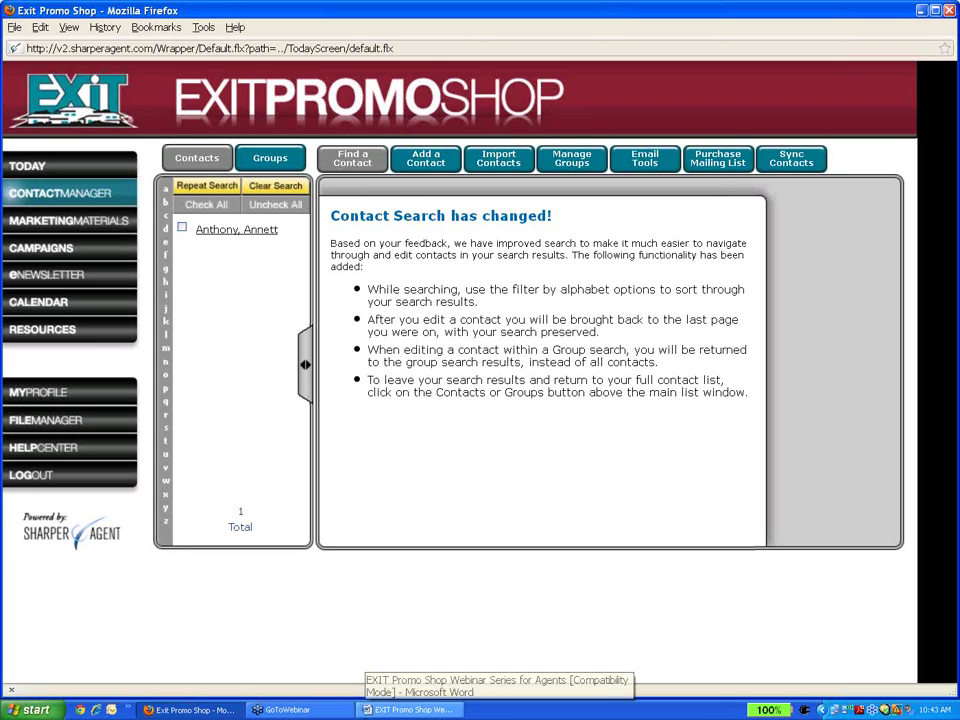
click(505, 162)
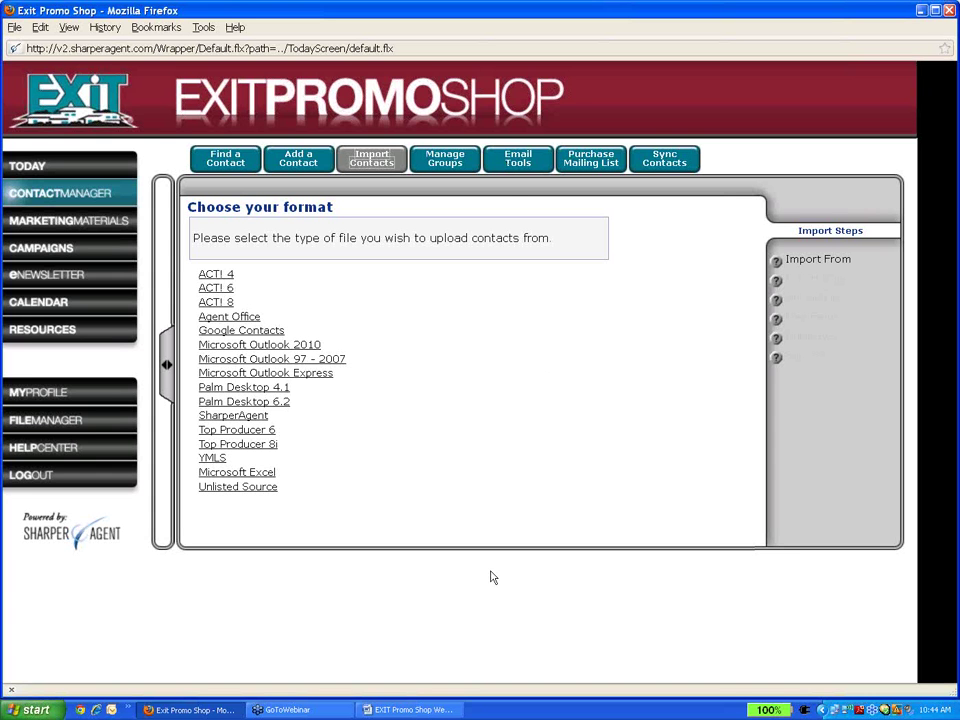
Switch to the webinar series document in Word and remove the yellow highlight from the Week 2 heading and its title
click(410, 710)
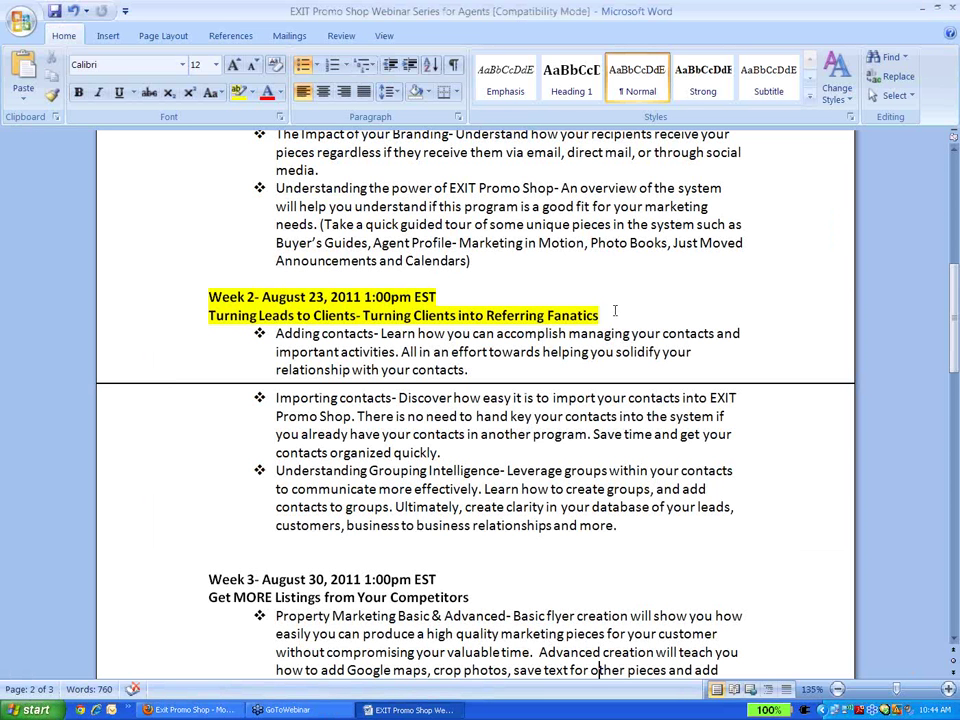
drag(599, 316, 471, 322)
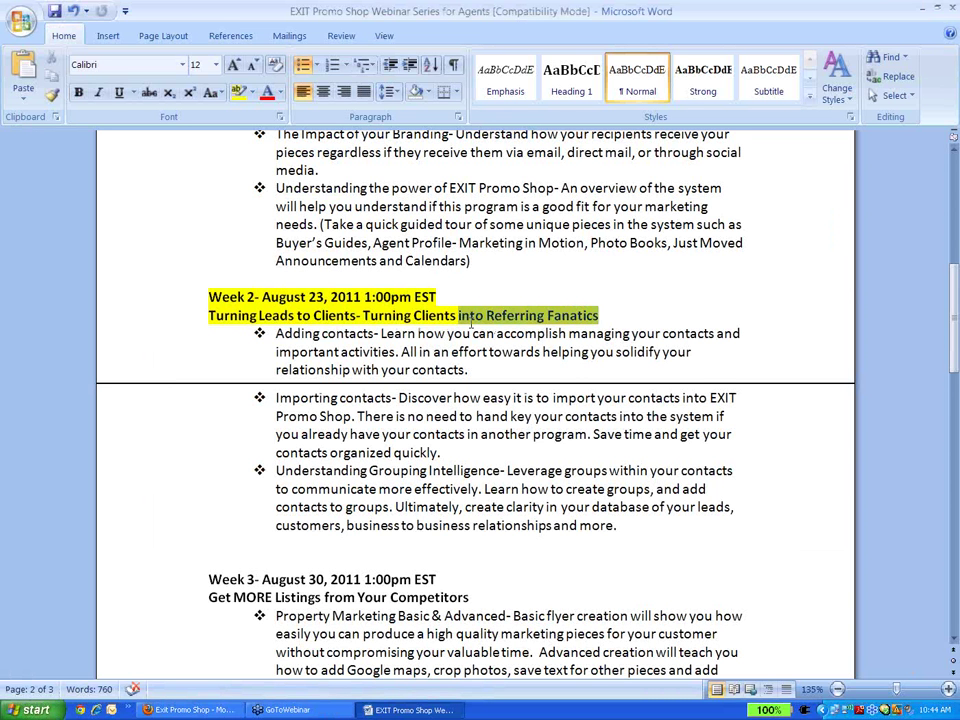
scroll(190, 593, down, 2)
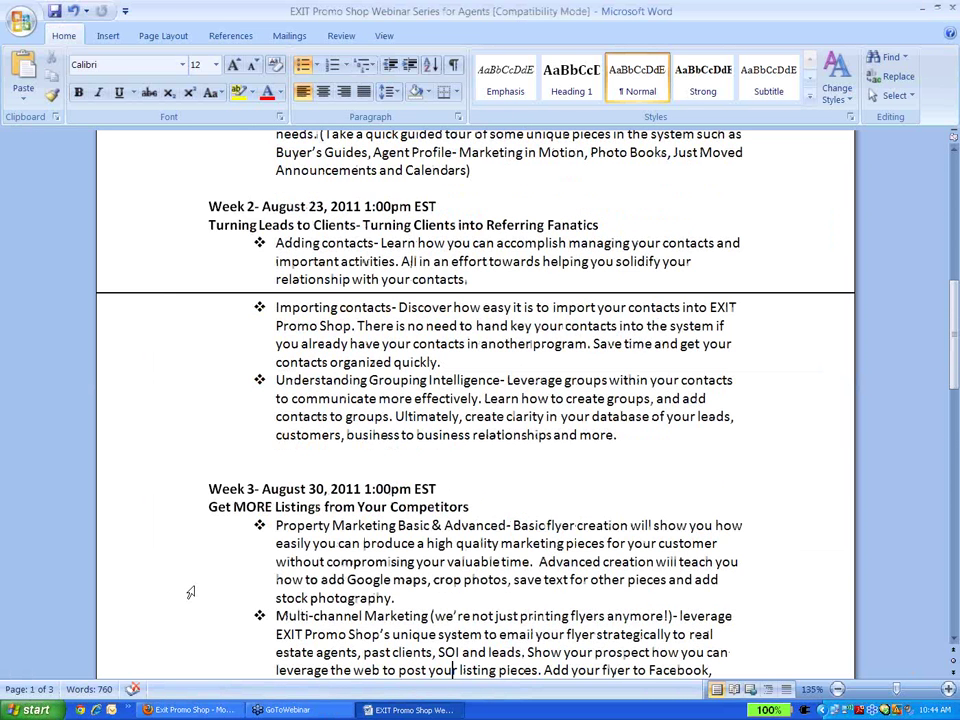
Select the "Week 3- August 30, 2011 1:00pm EST" heading line in the webinar schedule
scroll(146, 273, down, 5)
click(146, 255)
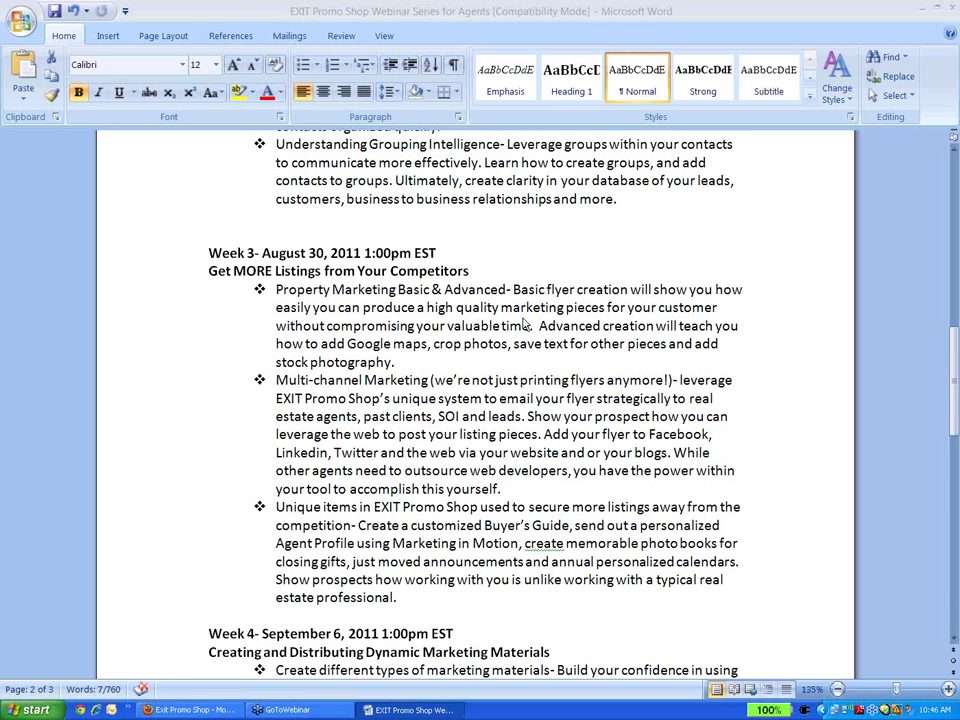
click(184, 263)
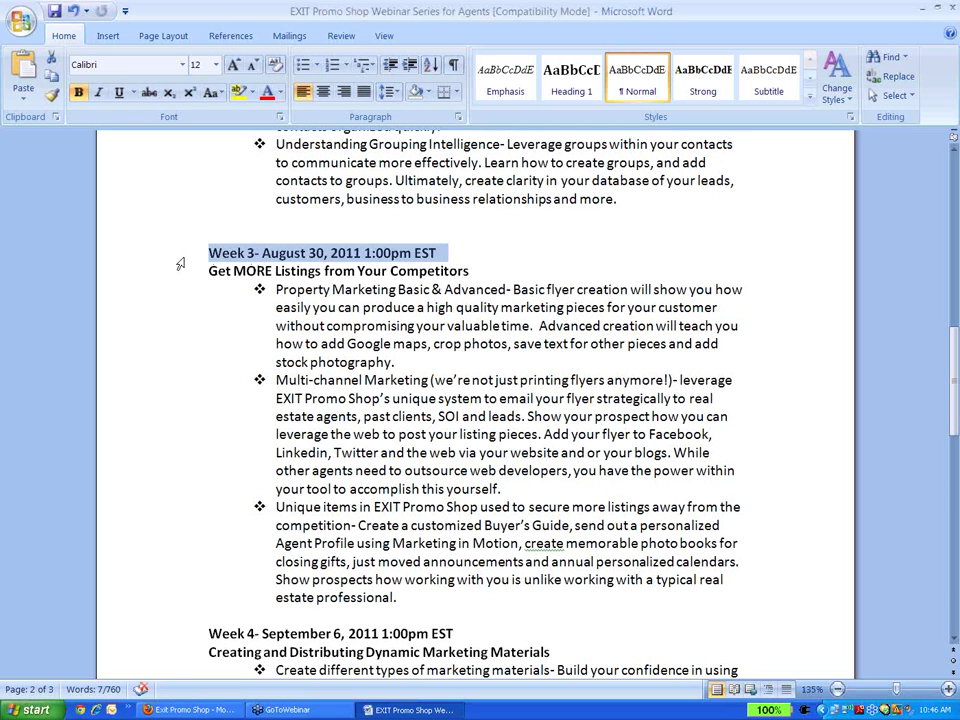